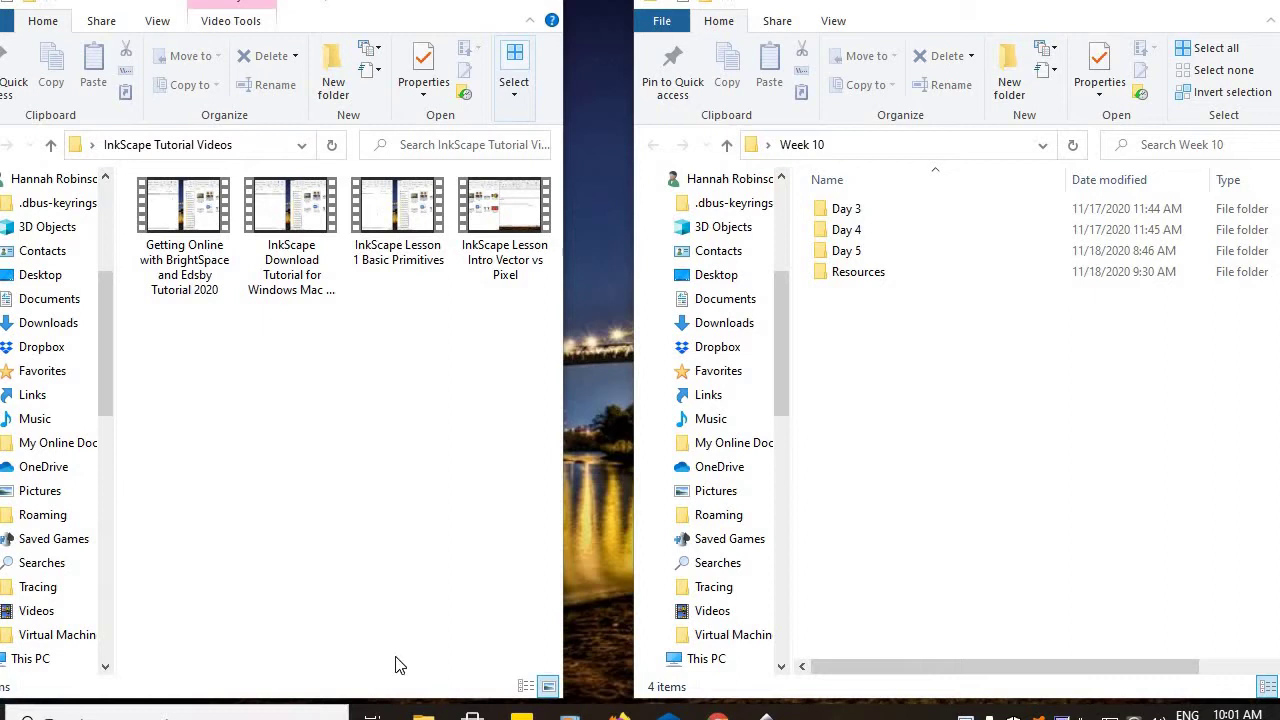
- Switch from File Explorer to the Inkscape window showing a blank portrait page
click(766, 714)
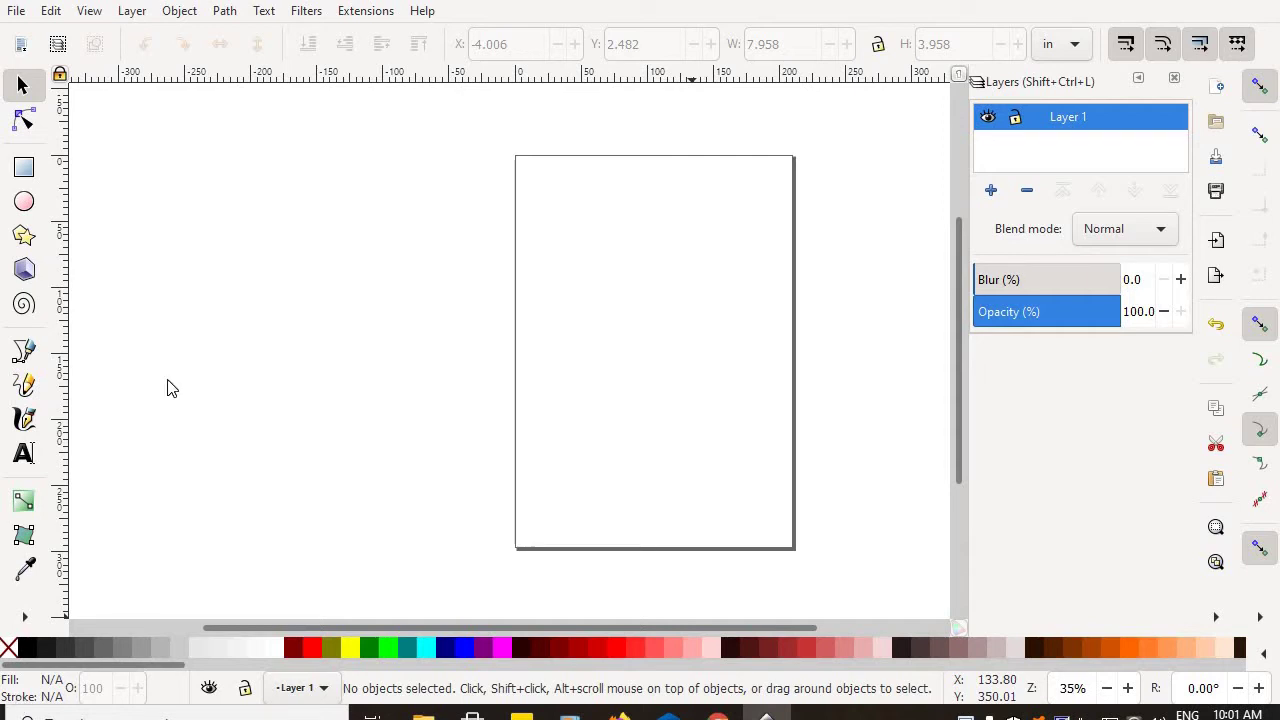
- Draw an unfilled, black-outlined rectangle and drag it across the page's left edge
click(25, 172)
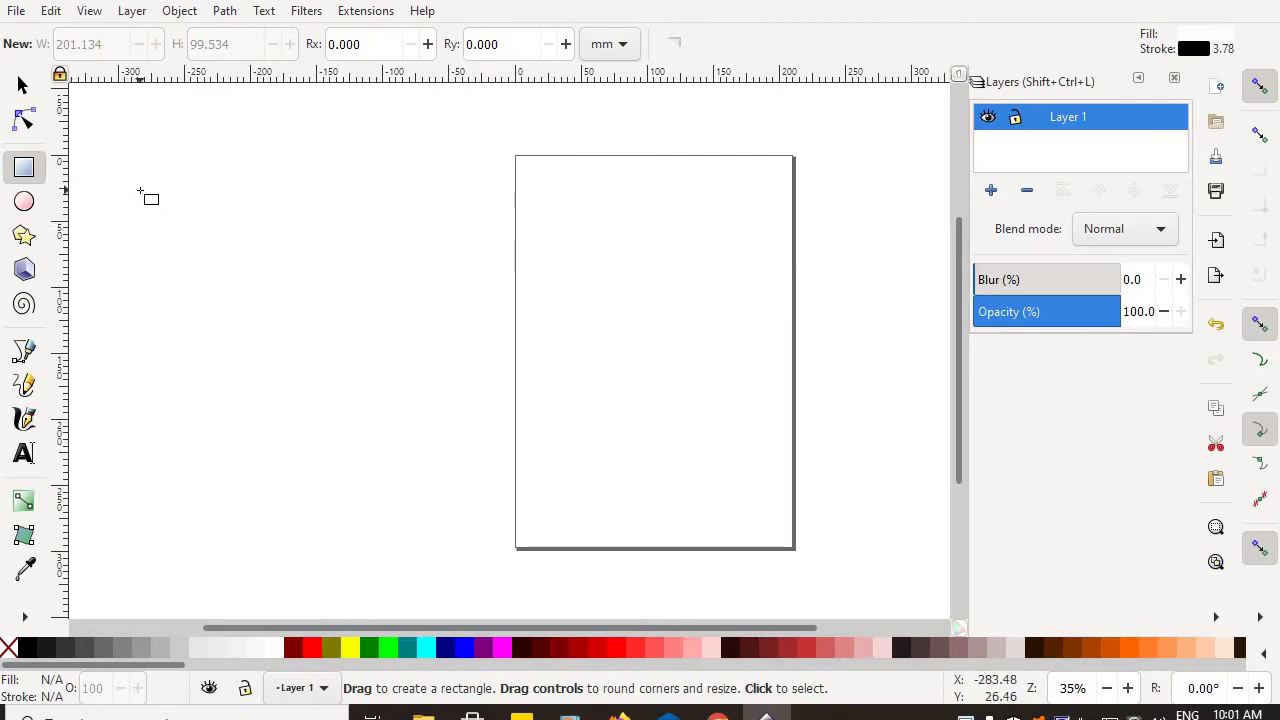
drag(242, 226, 467, 367)
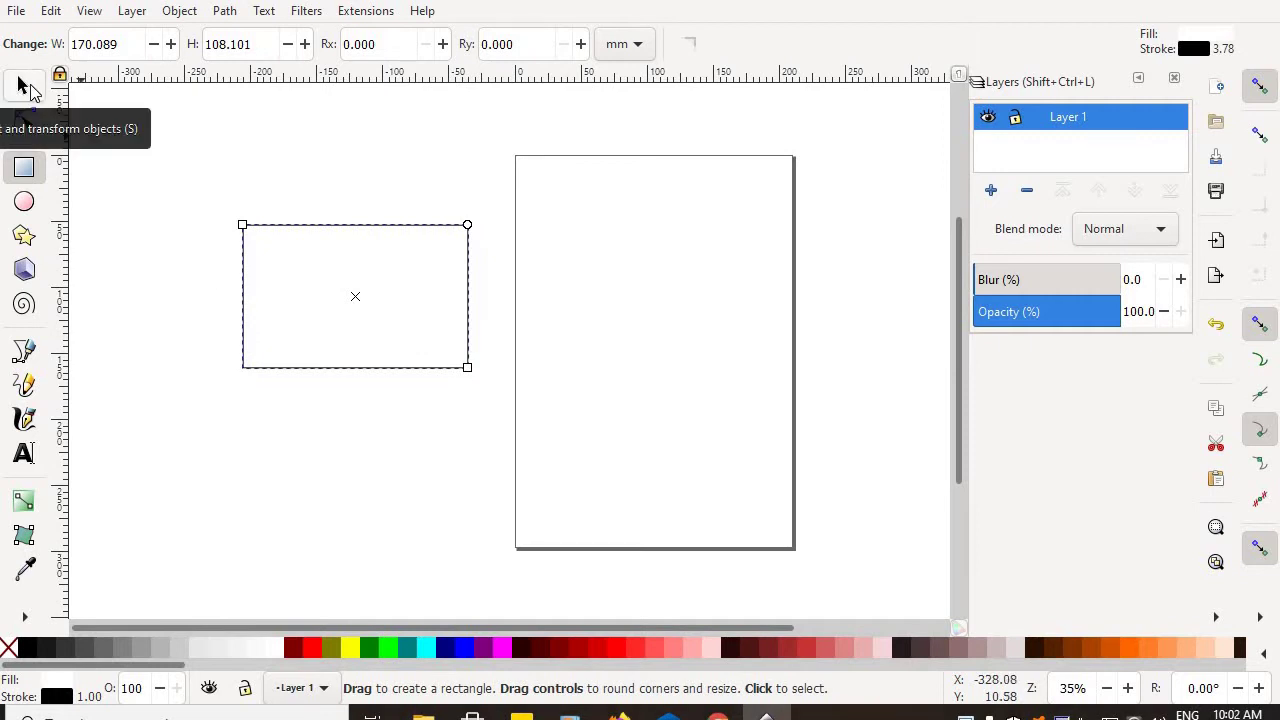
click(24, 87)
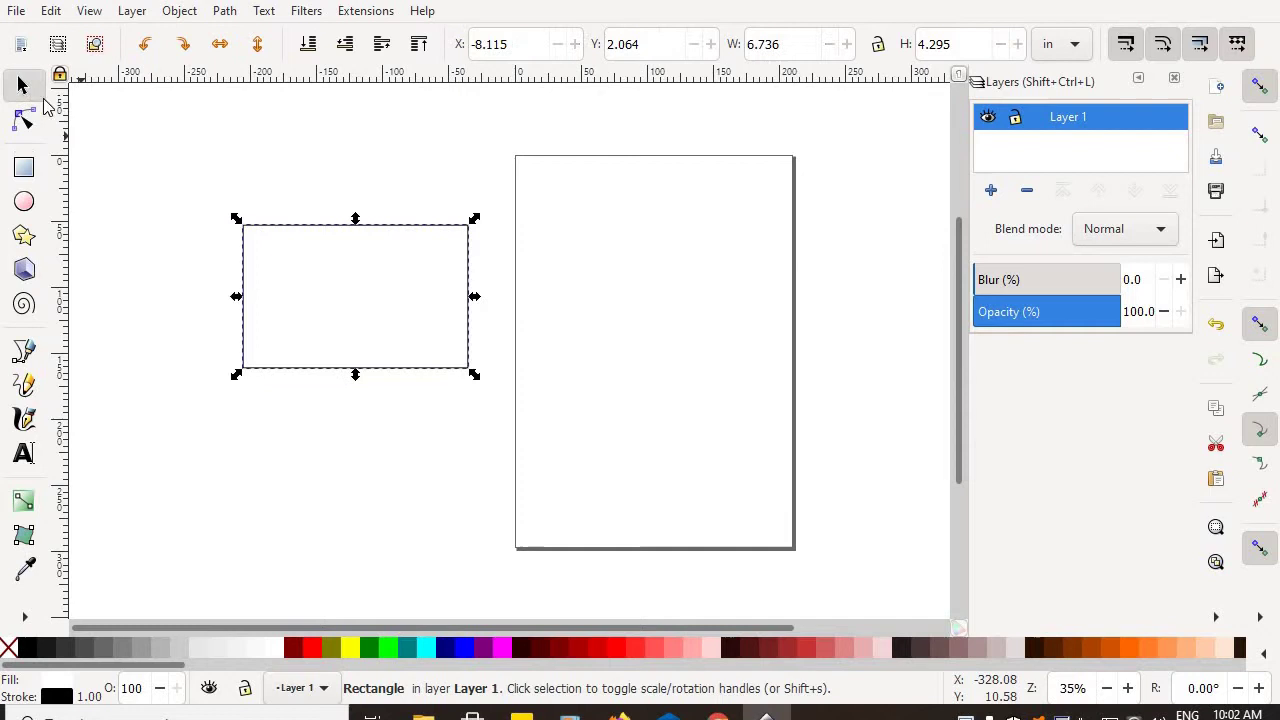
drag(266, 297, 431, 295)
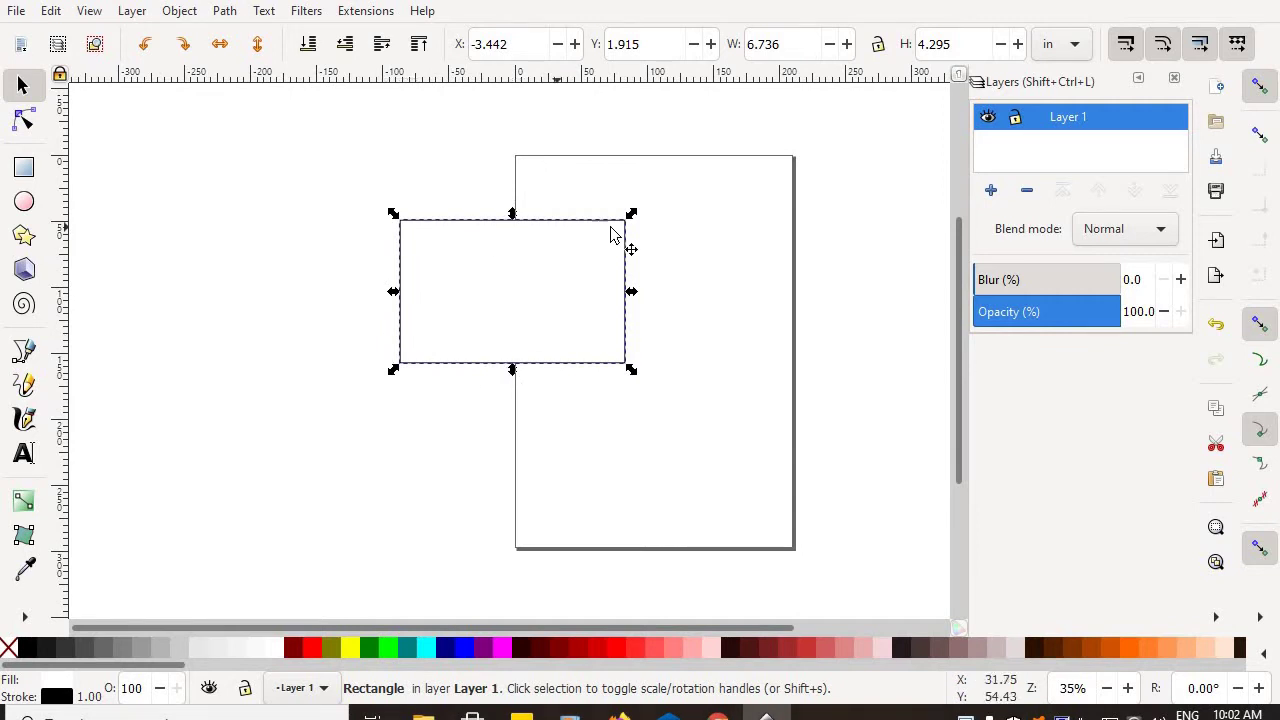
click(425, 430)
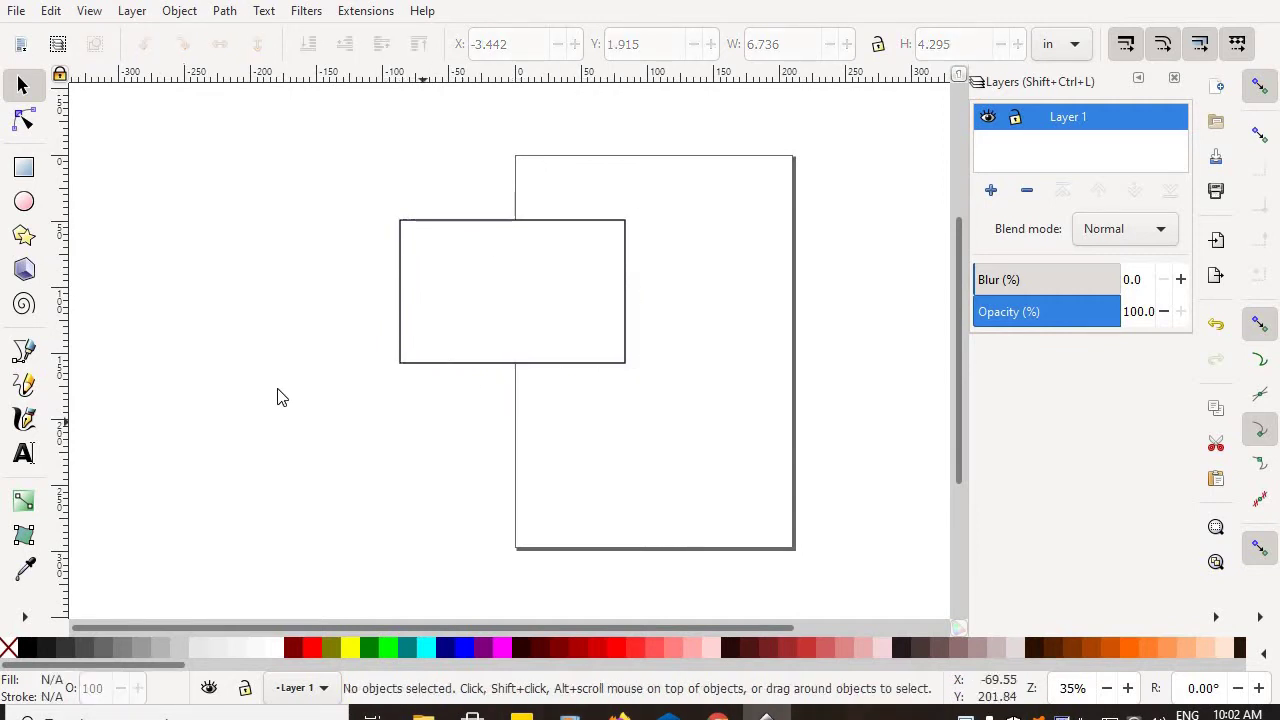
- Fill the rectangle with aqua using the swatch's Set fill option
right_click(430, 651)
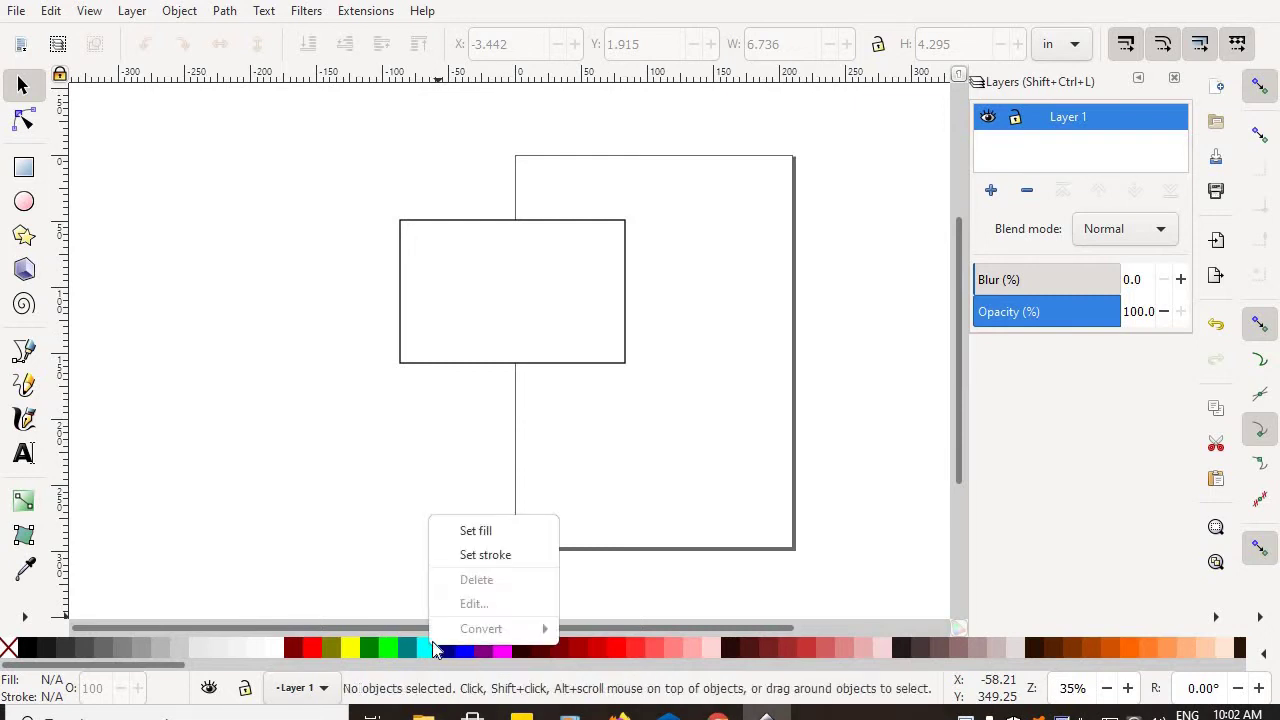
click(497, 531)
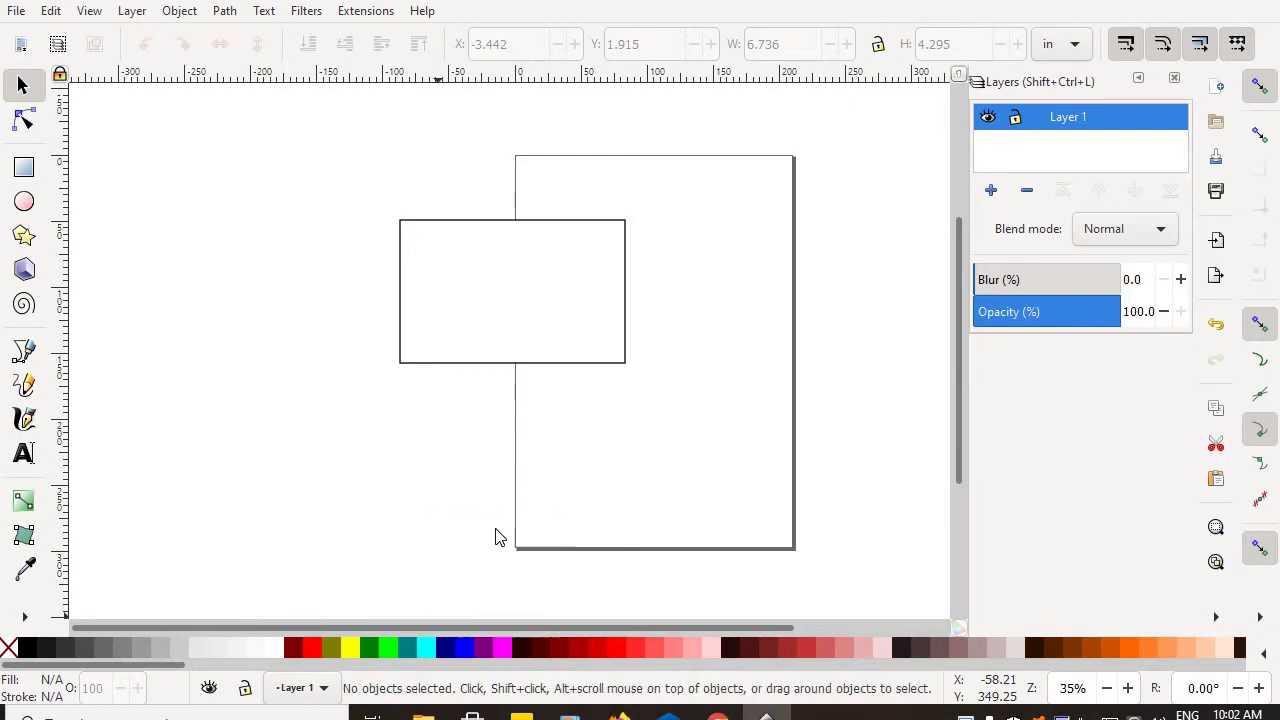
click(492, 323)
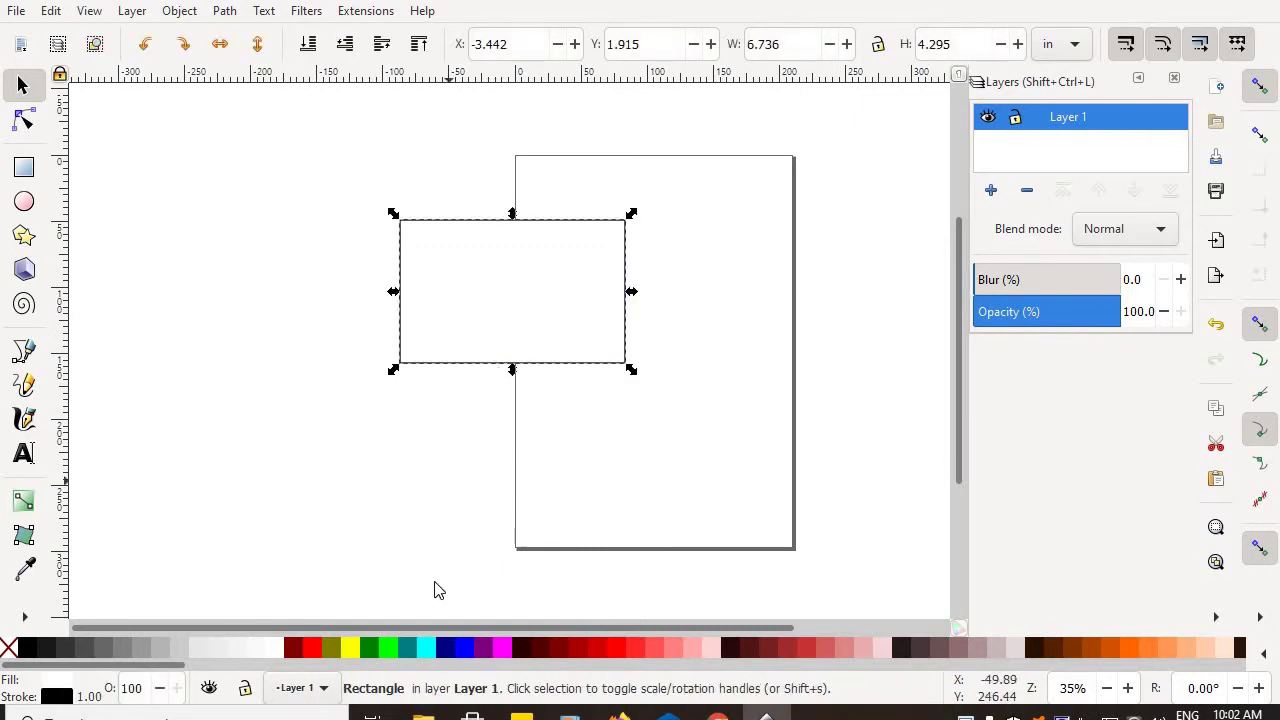
right_click(430, 651)
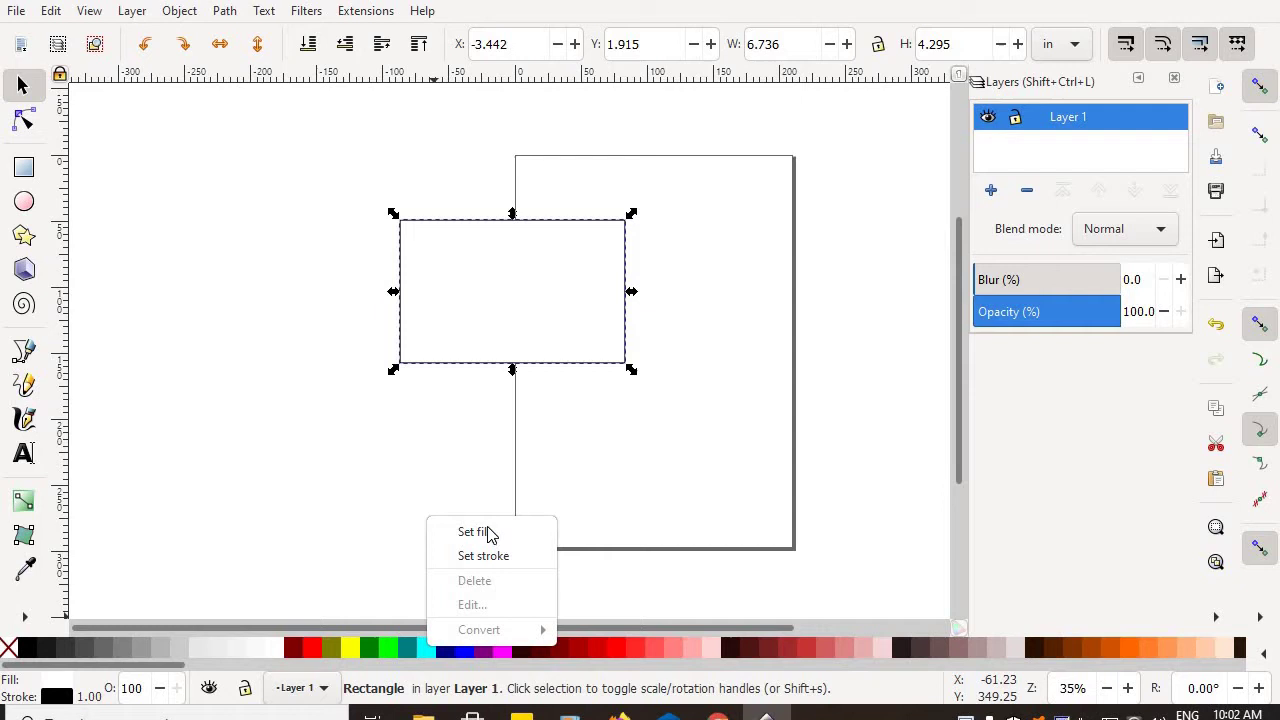
click(491, 535)
click(443, 463)
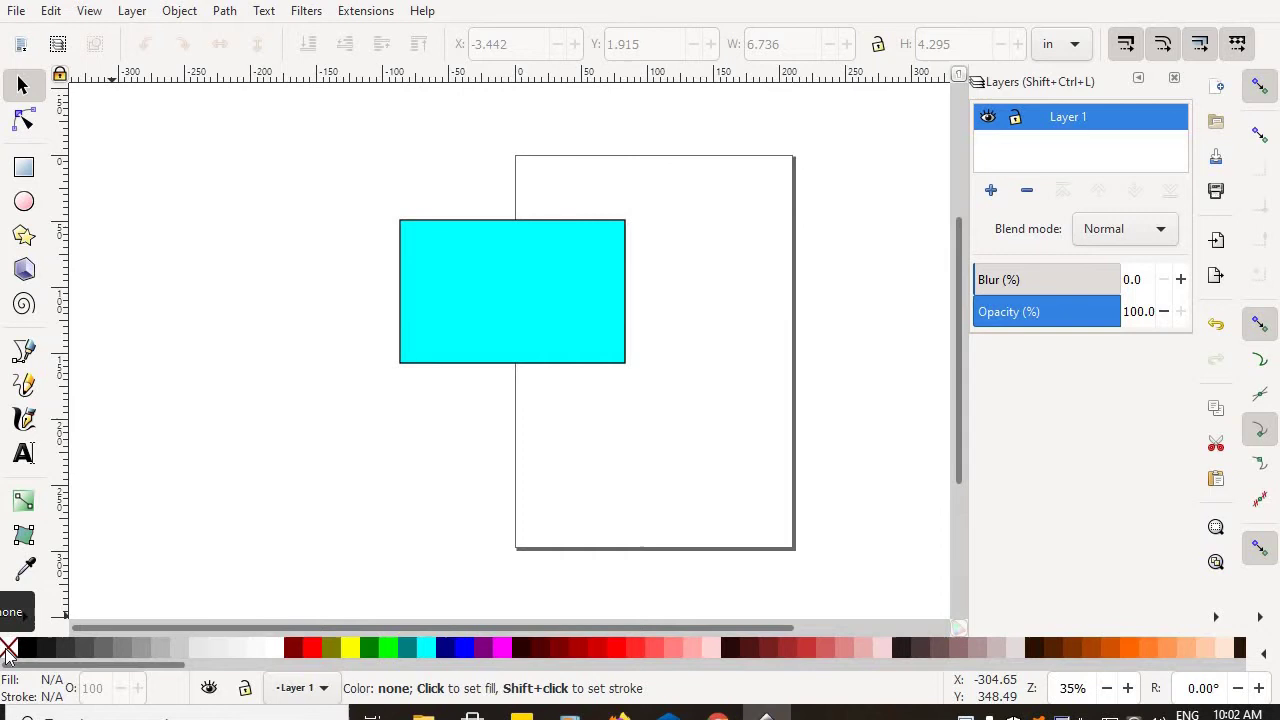
- Remove the aqua fill and give the rectangle a white fill instead
click(437, 335)
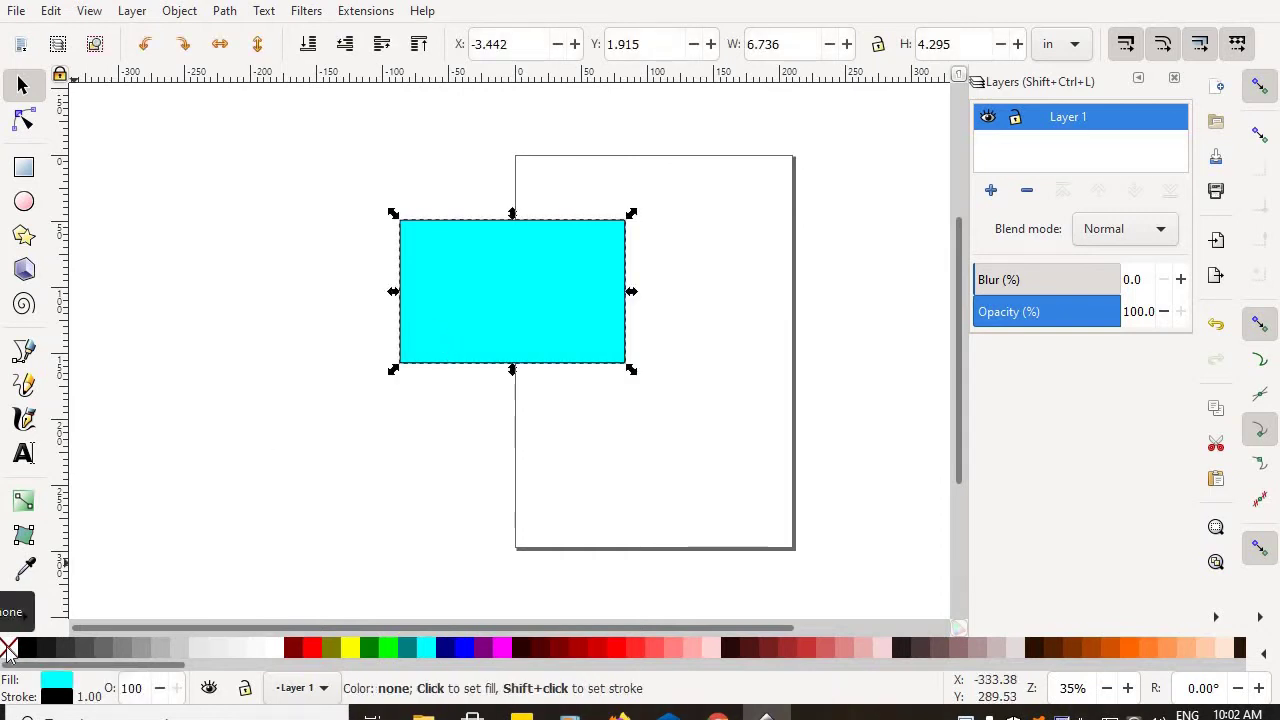
click(8, 649)
click(590, 337)
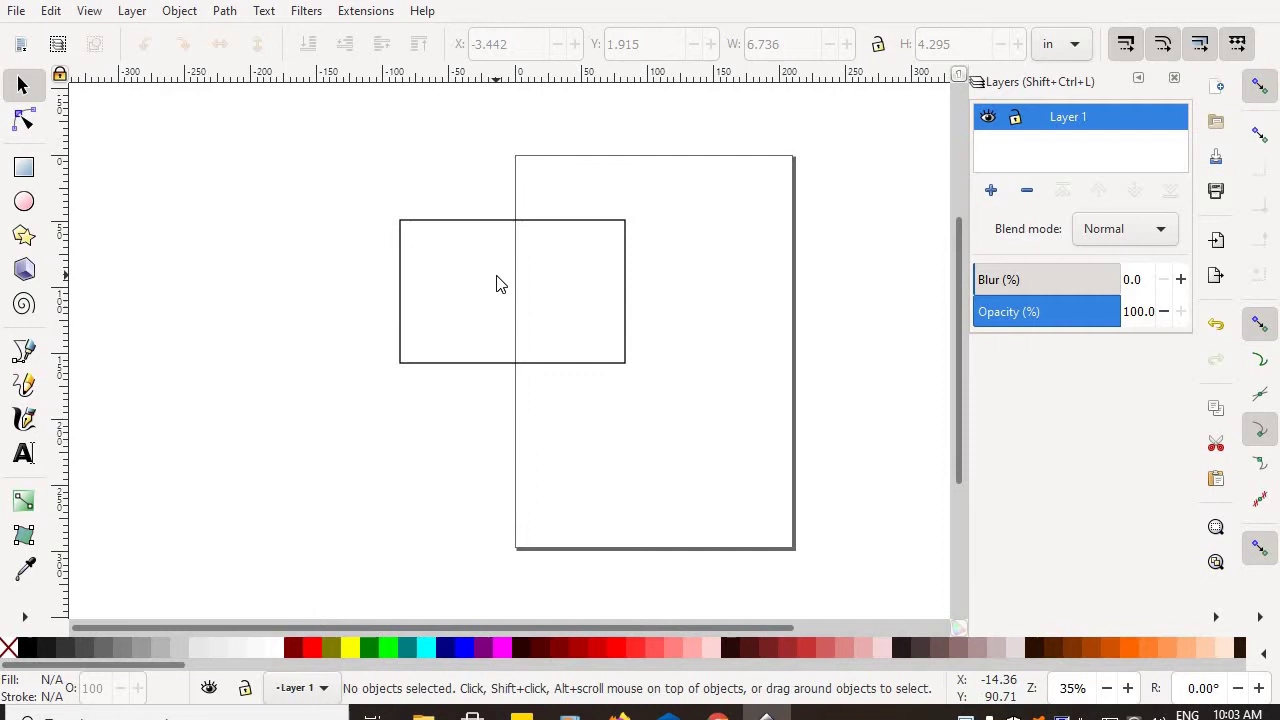
click(469, 365)
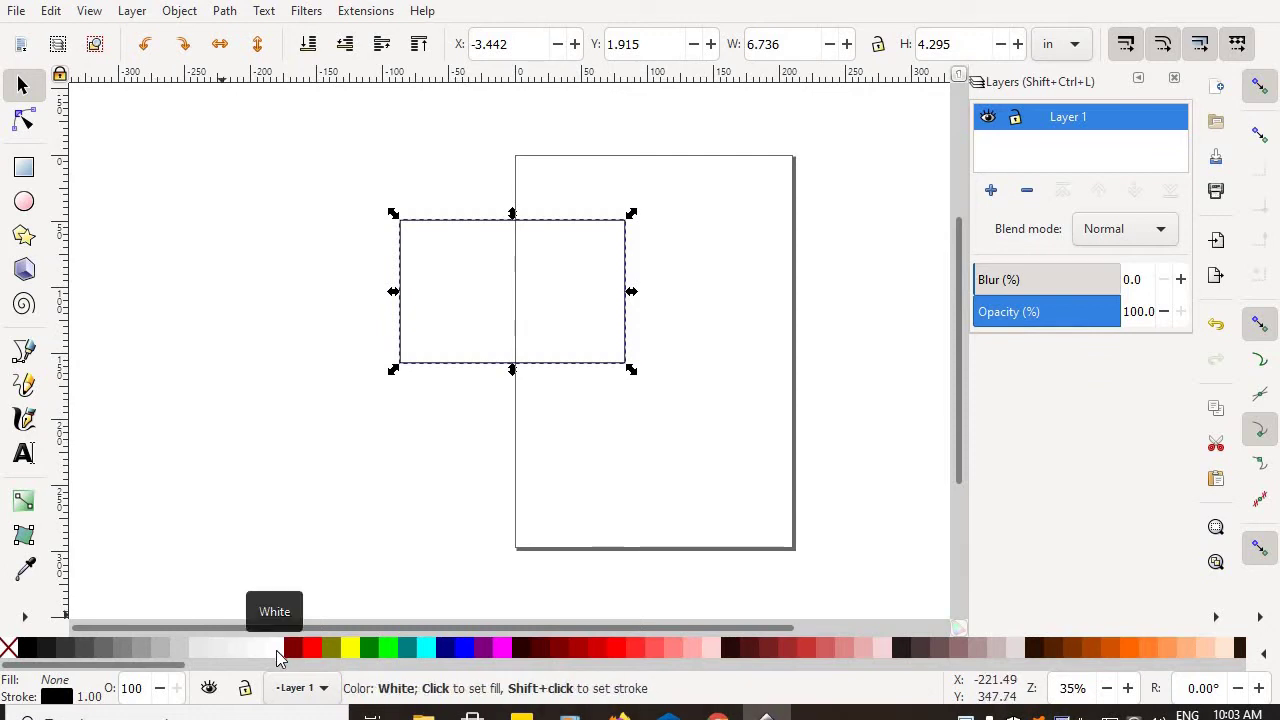
click(279, 655)
key(Escape)
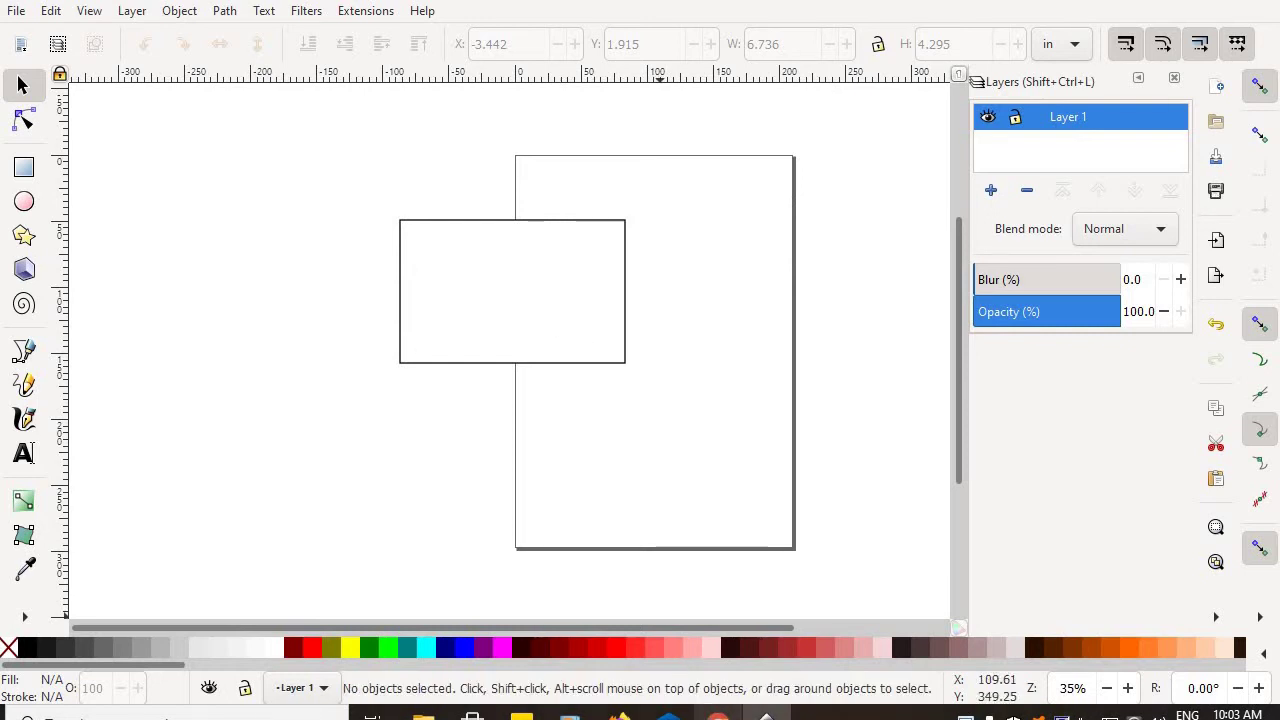
- Check the 1:2 proportion in Wikipedia's Flag of Canada article, then minimize Chrome
mouse_move(718, 712)
click(718, 600)
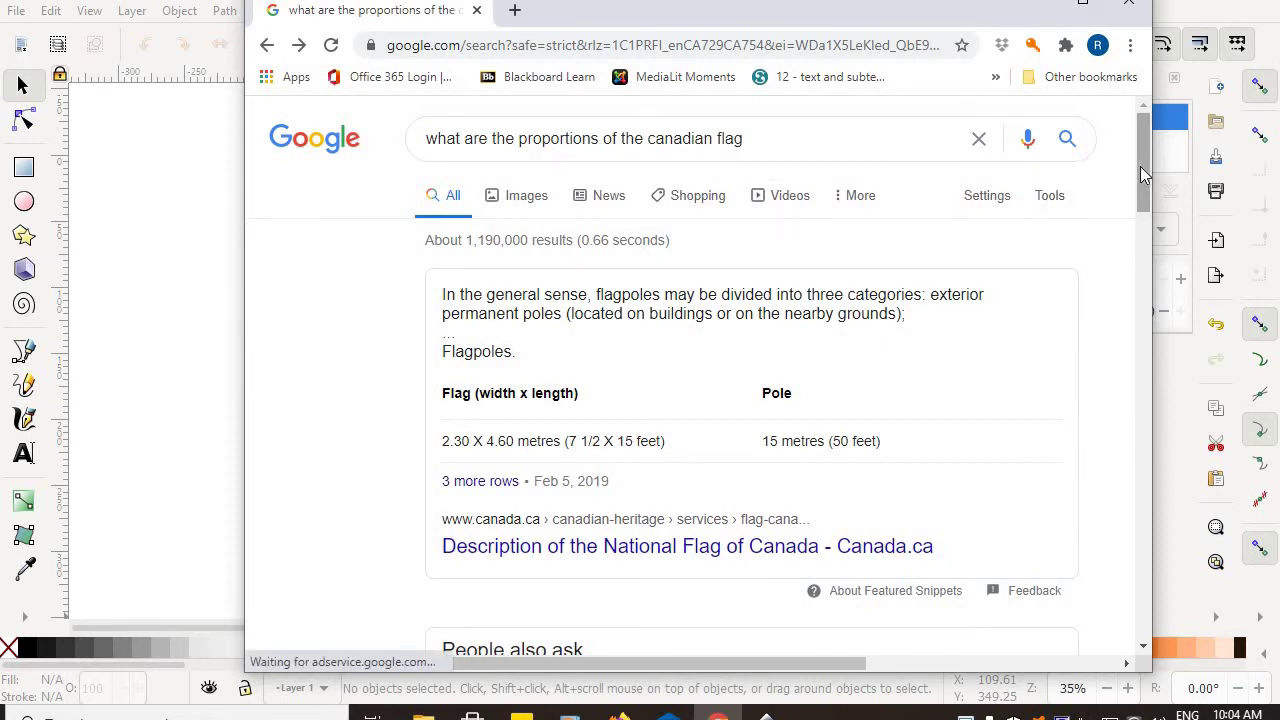
drag(1140, 166, 1068, 280)
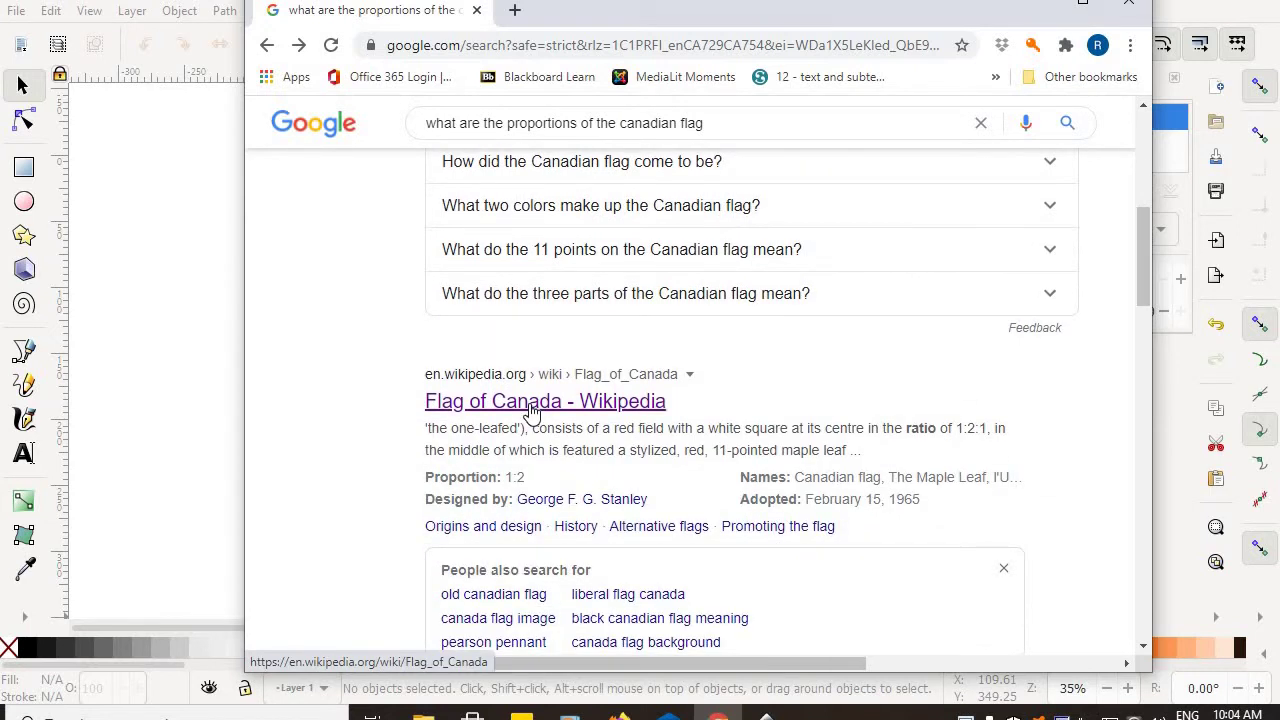
click(531, 410)
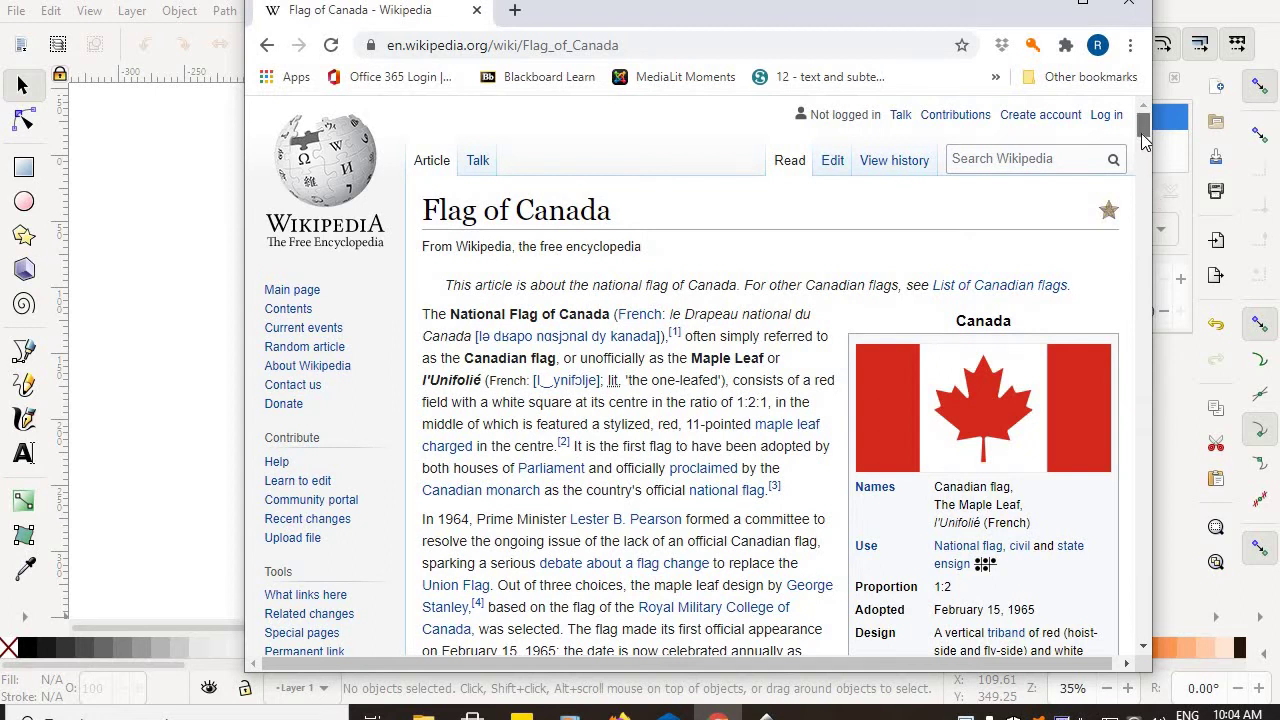
scroll(1144, 140, down, 2)
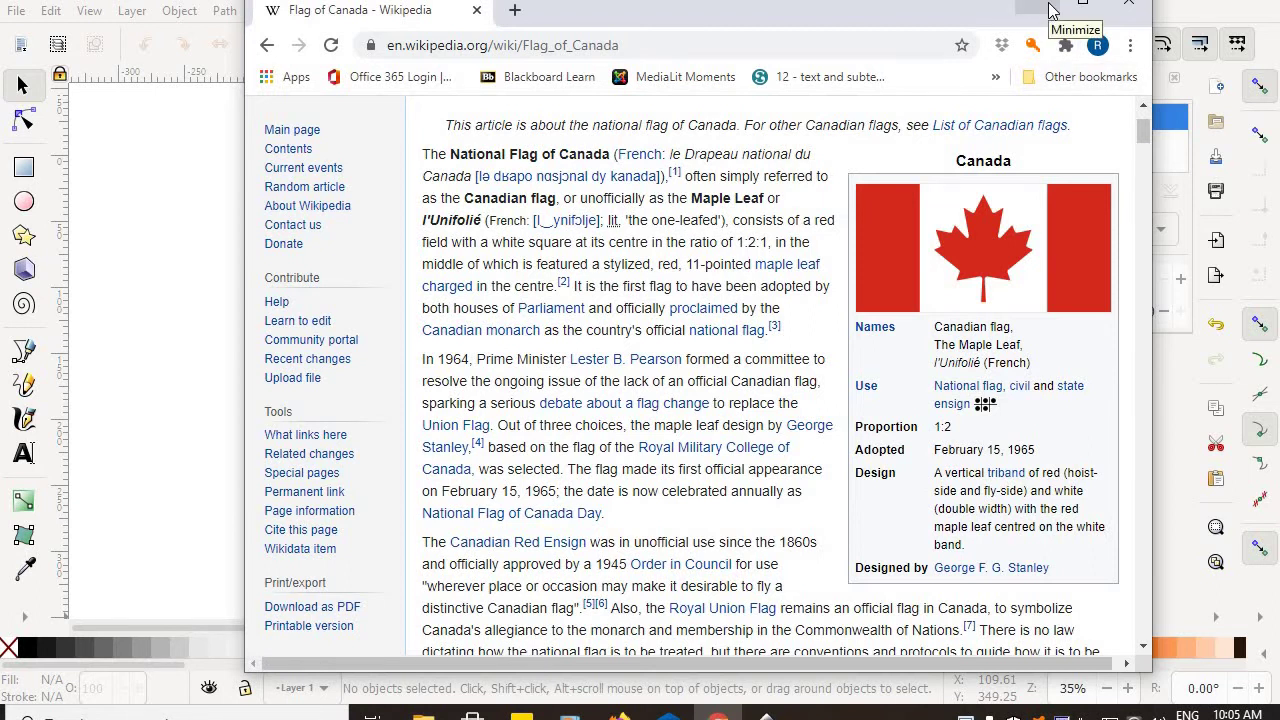
click(1050, 9)
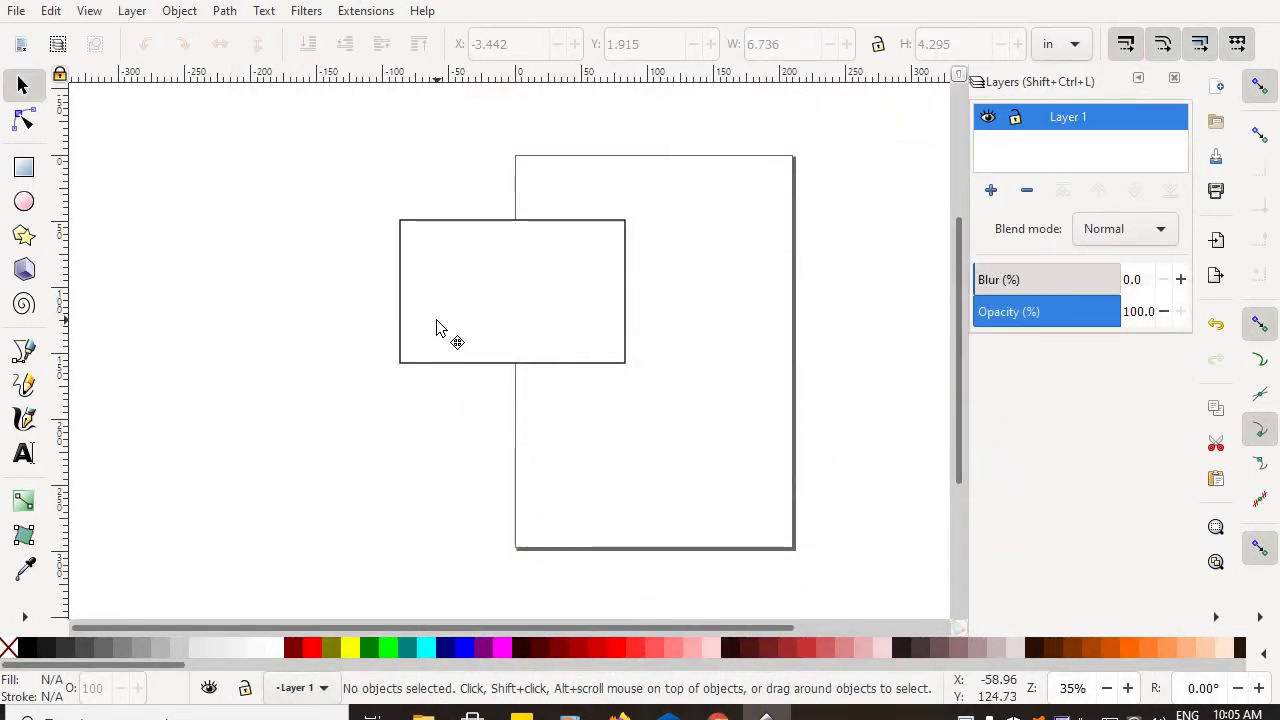
- Drag the white rectangle left off the page and open the toolbar's units list
click(436, 328)
drag(437, 331, 309, 323)
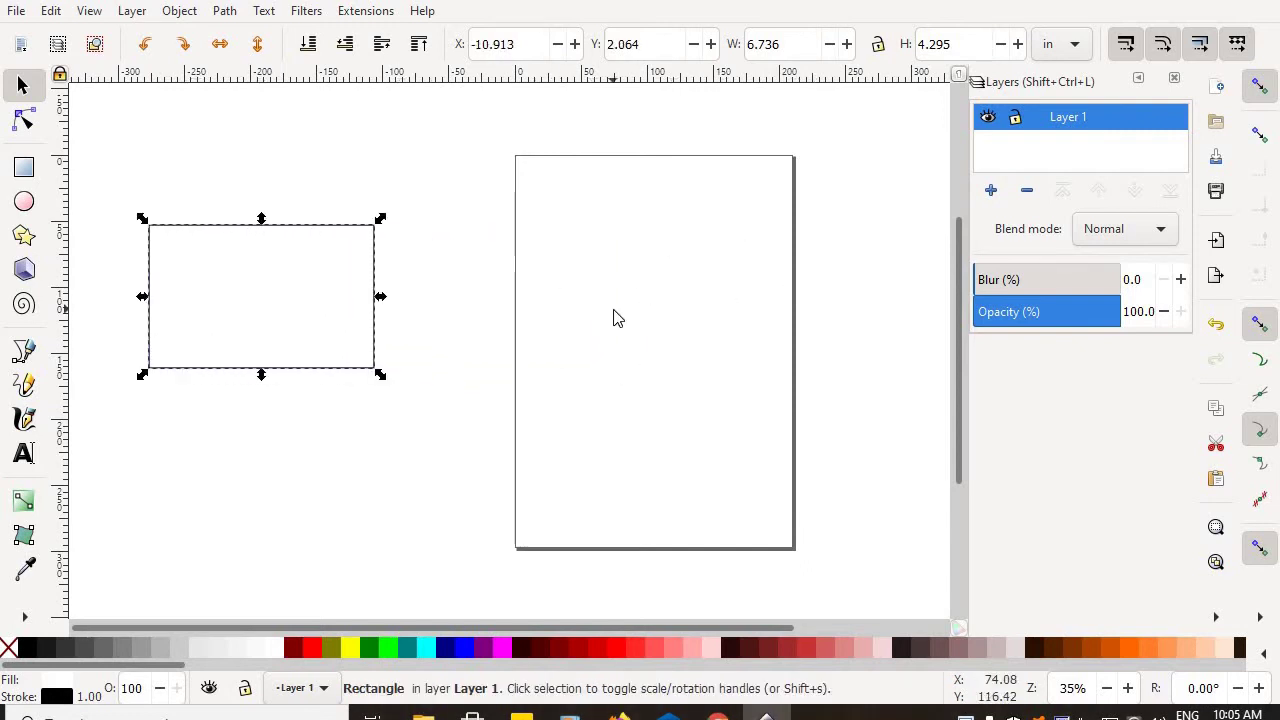
drag(294, 297, 268, 332)
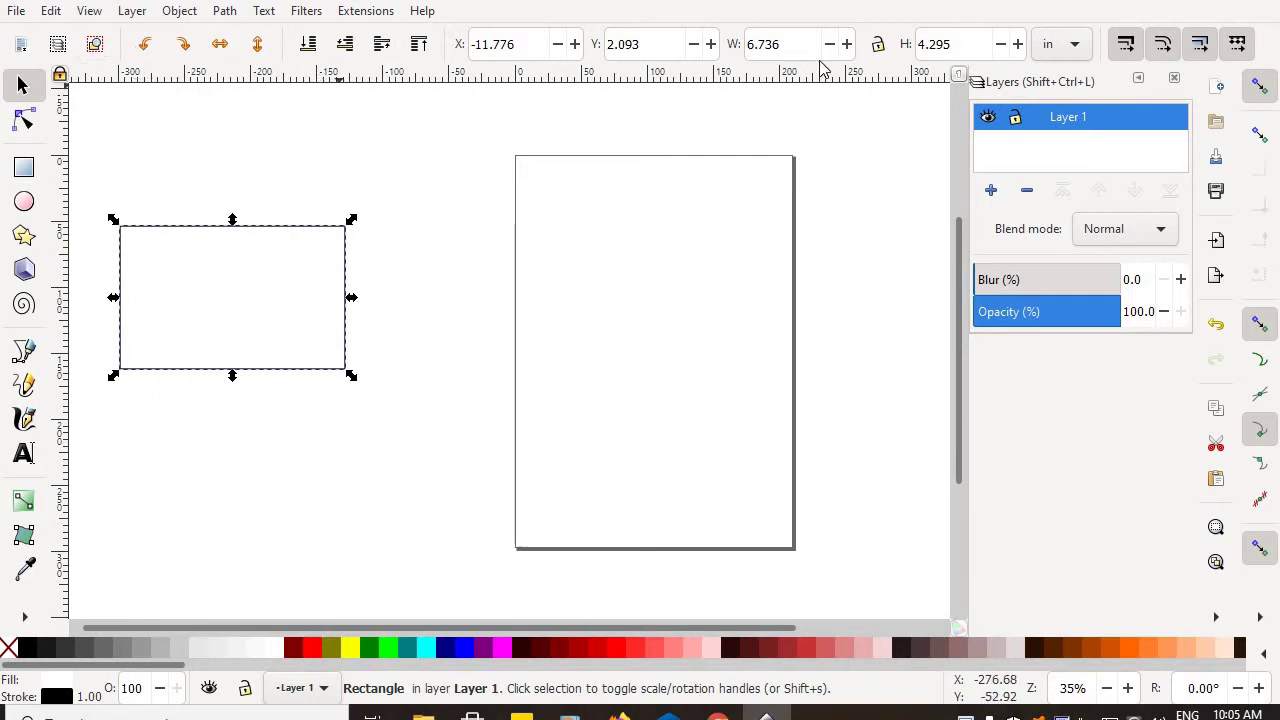
click(1078, 46)
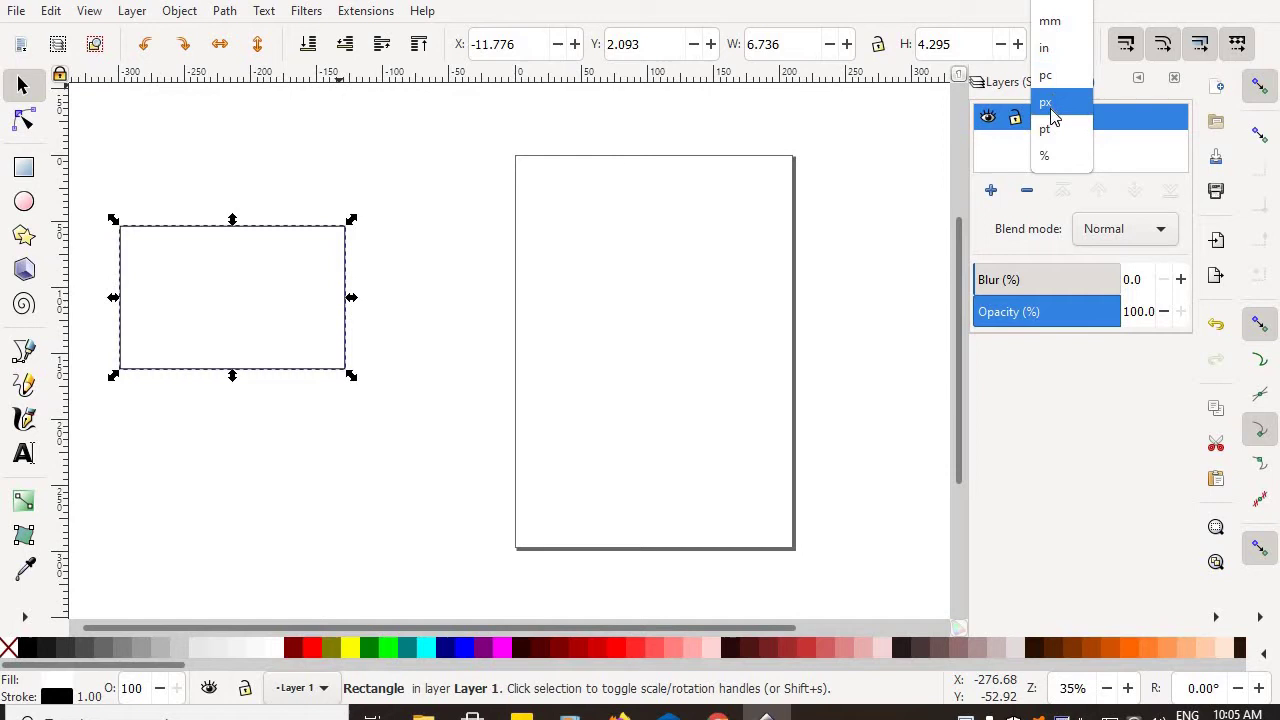
- Keep inches and resize the rectangle to W 8 and H 4
click(1046, 49)
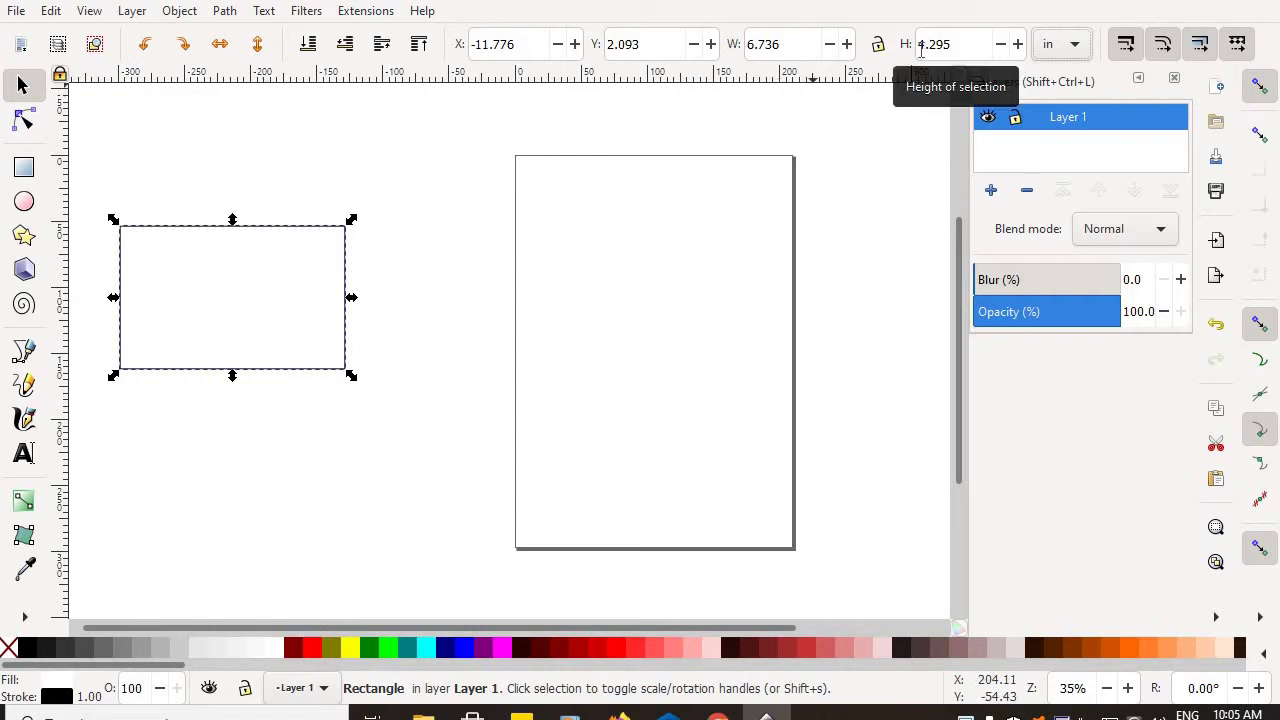
click(789, 46)
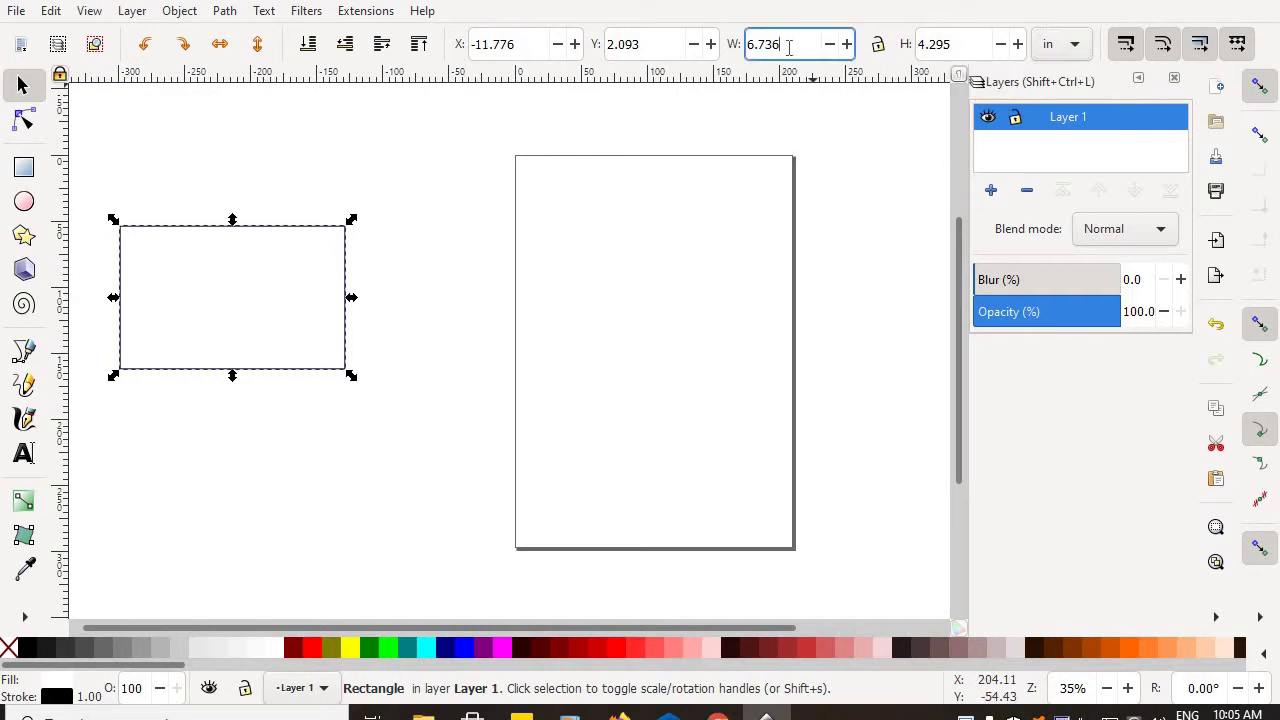
drag(789, 46, 715, 50)
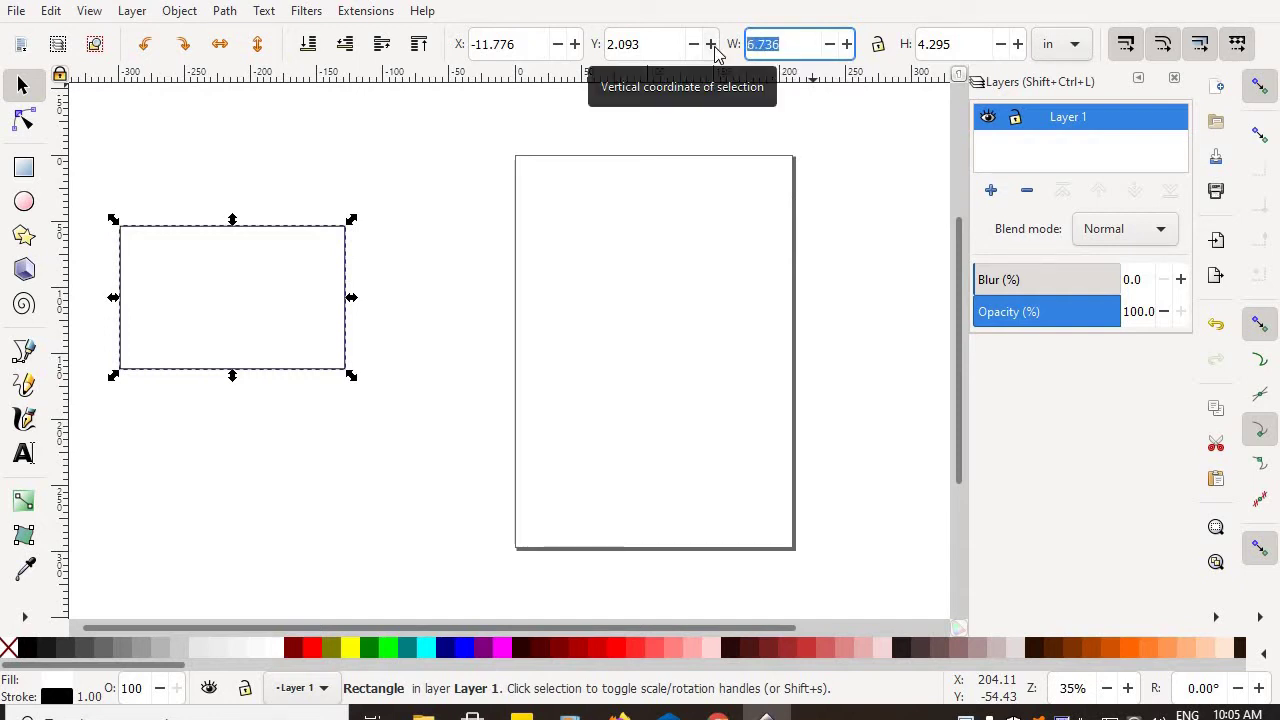
text(8)
key(Return)
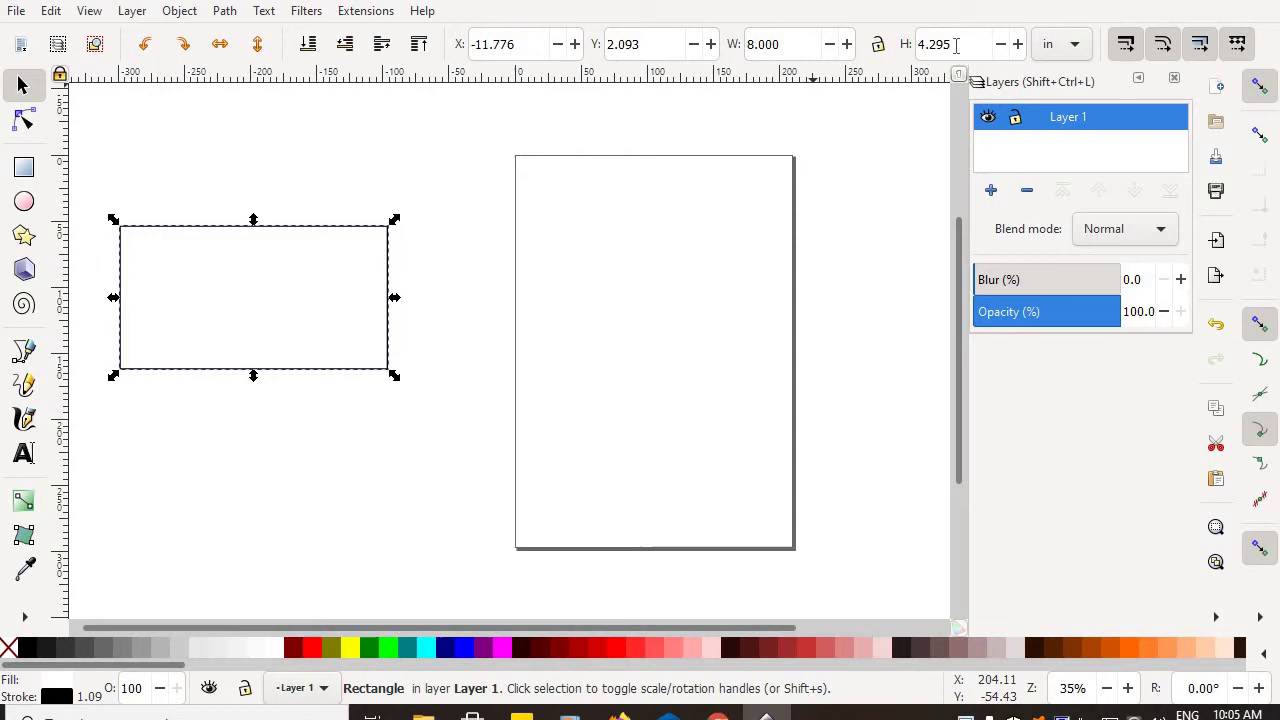
click(929, 44)
drag(929, 44, 895, 50)
text(4)
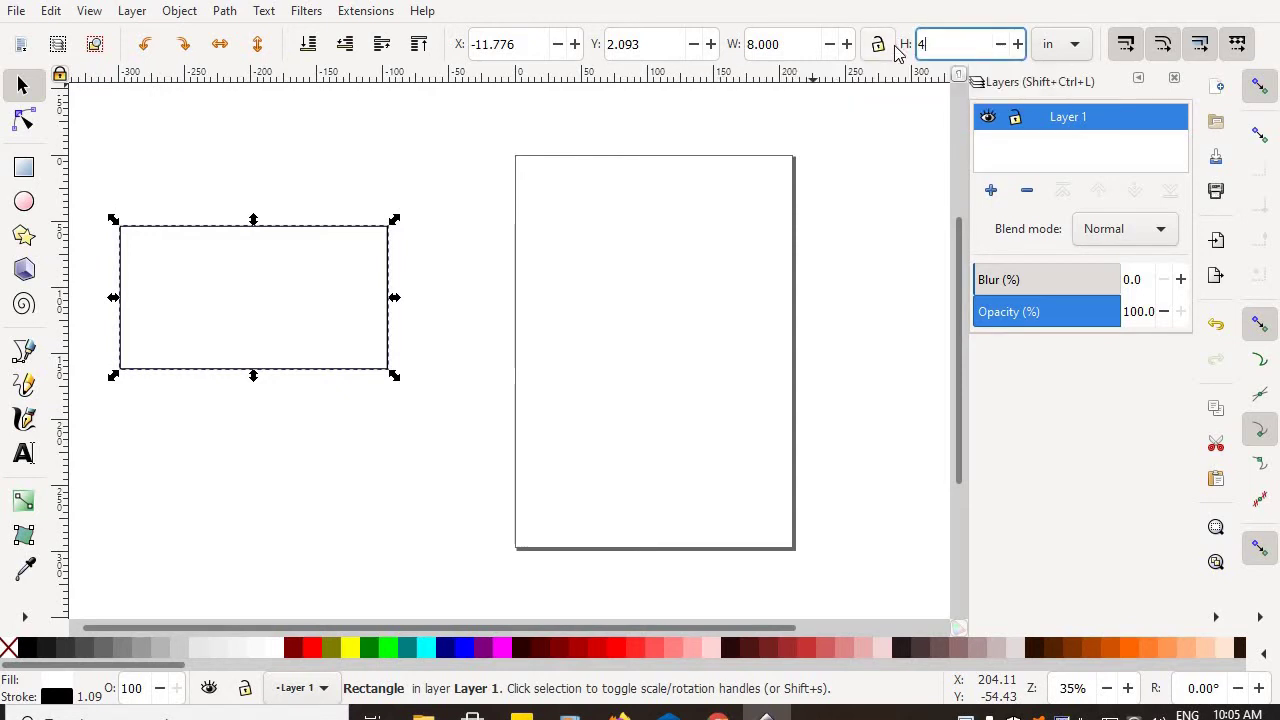
key(Return)
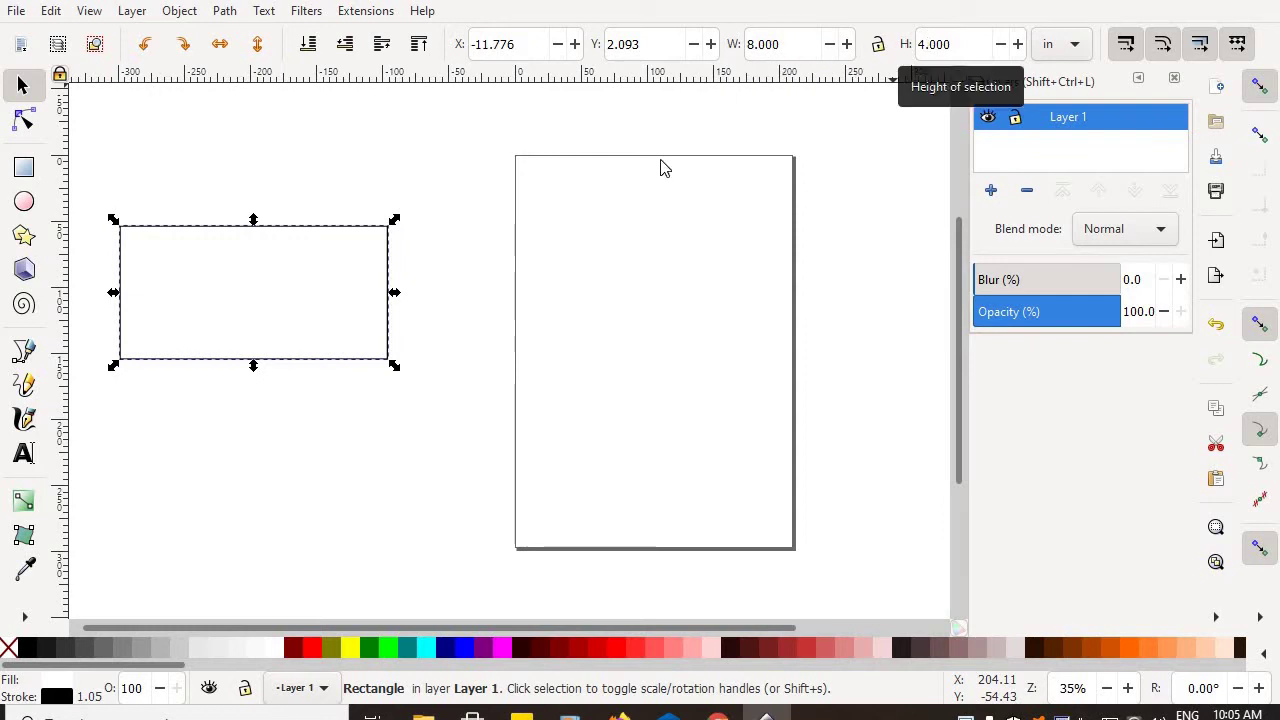
- Return the rectangle to the left canvas and bring the Wikipedia flag article back
drag(478, 320, 703, 312)
drag(498, 324, 309, 257)
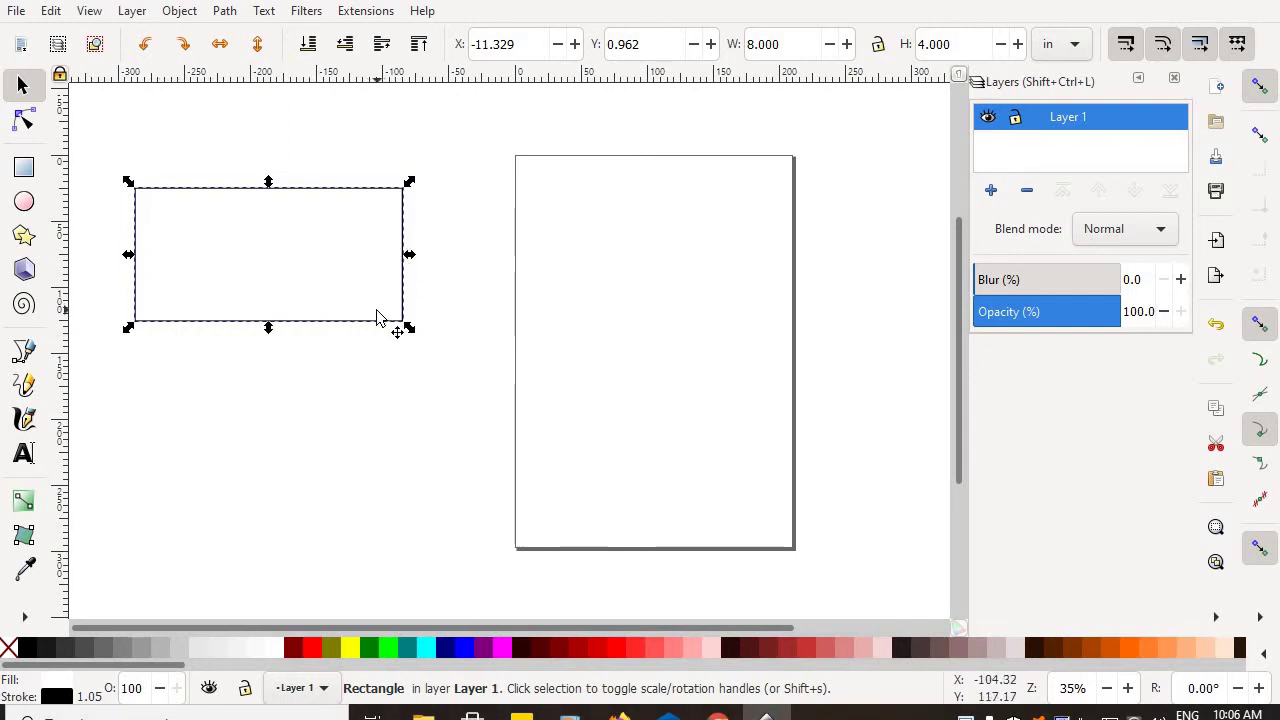
click(381, 445)
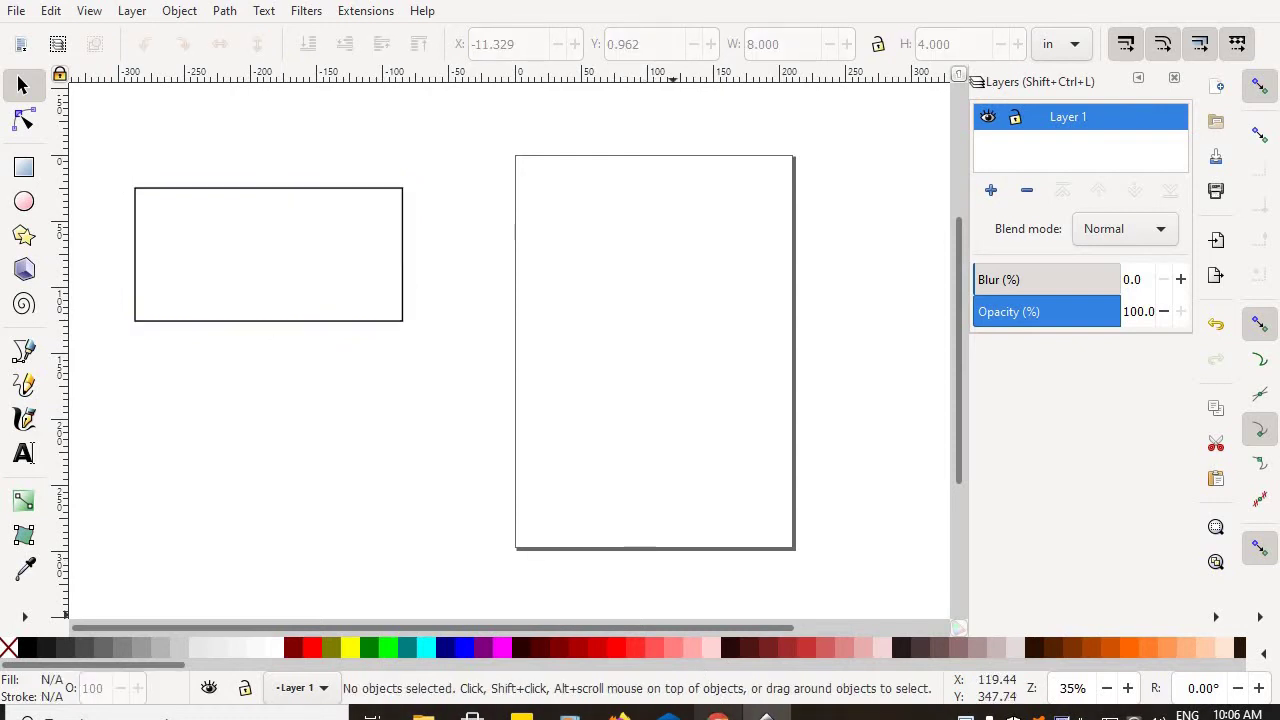
click(718, 712)
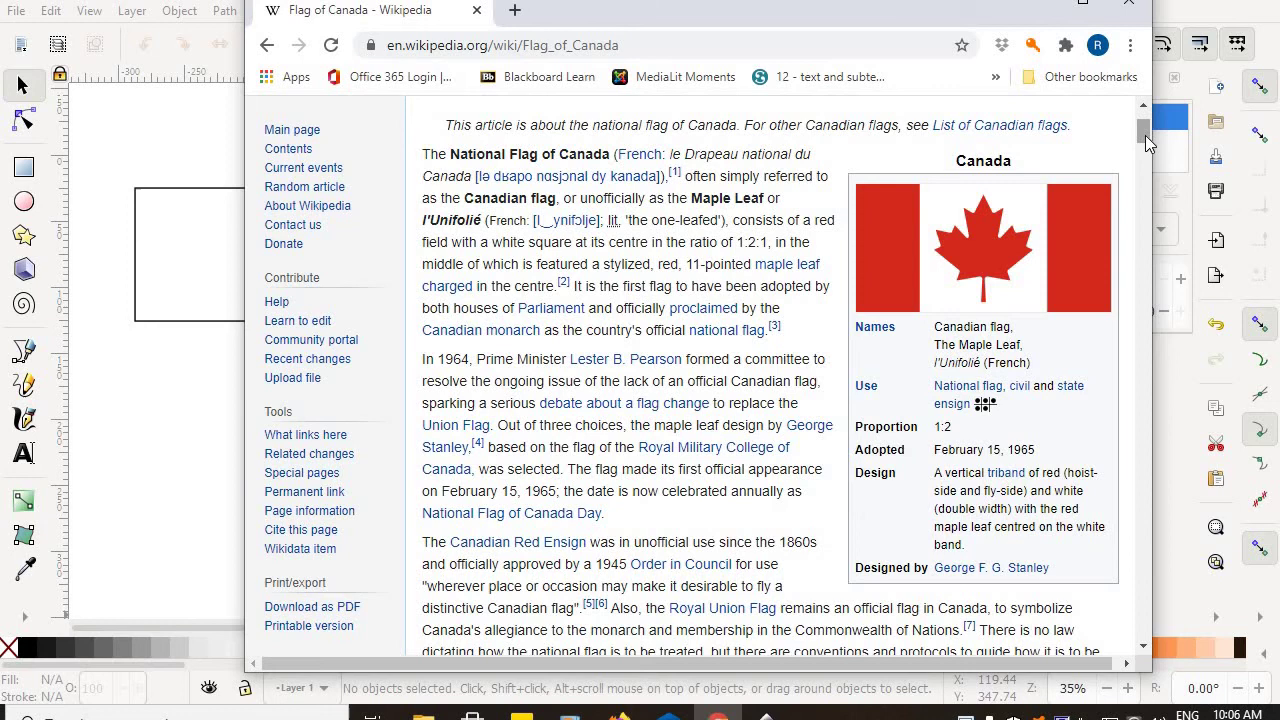
- Read the construction sheet (red bands ¼, white centre ½), then hide the browser
drag(1146, 138, 1148, 185)
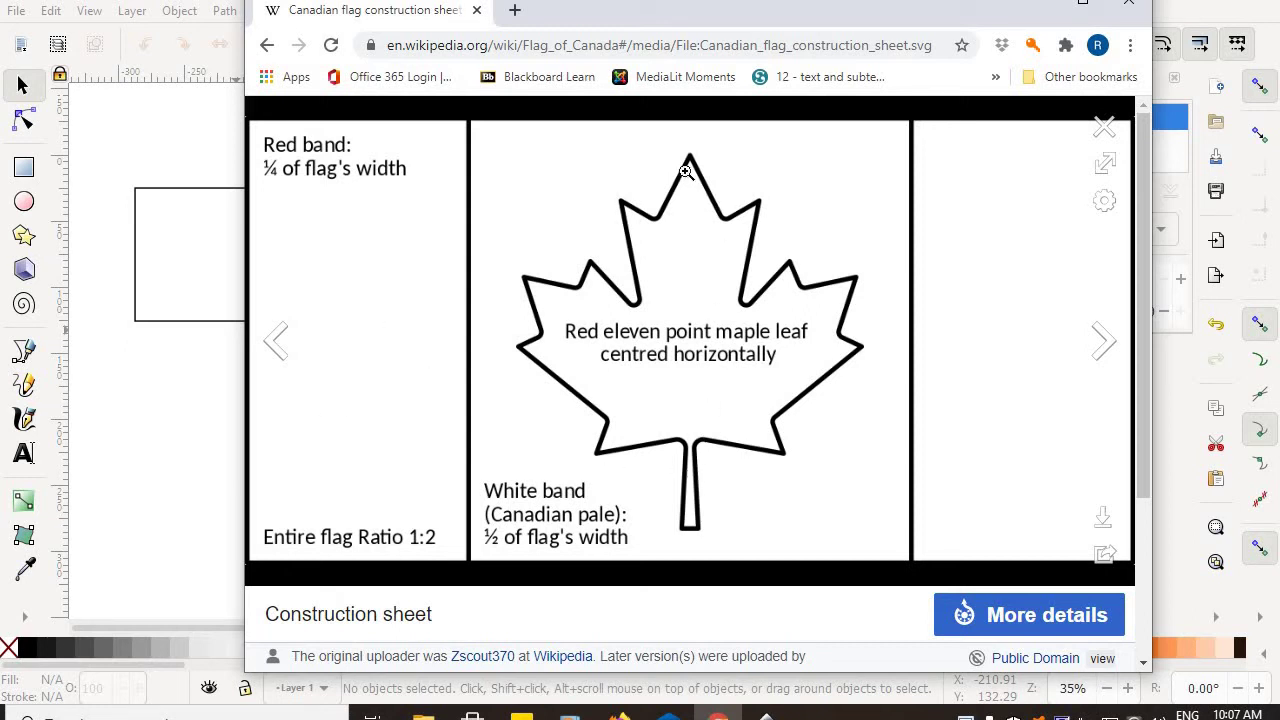
click(1043, 14)
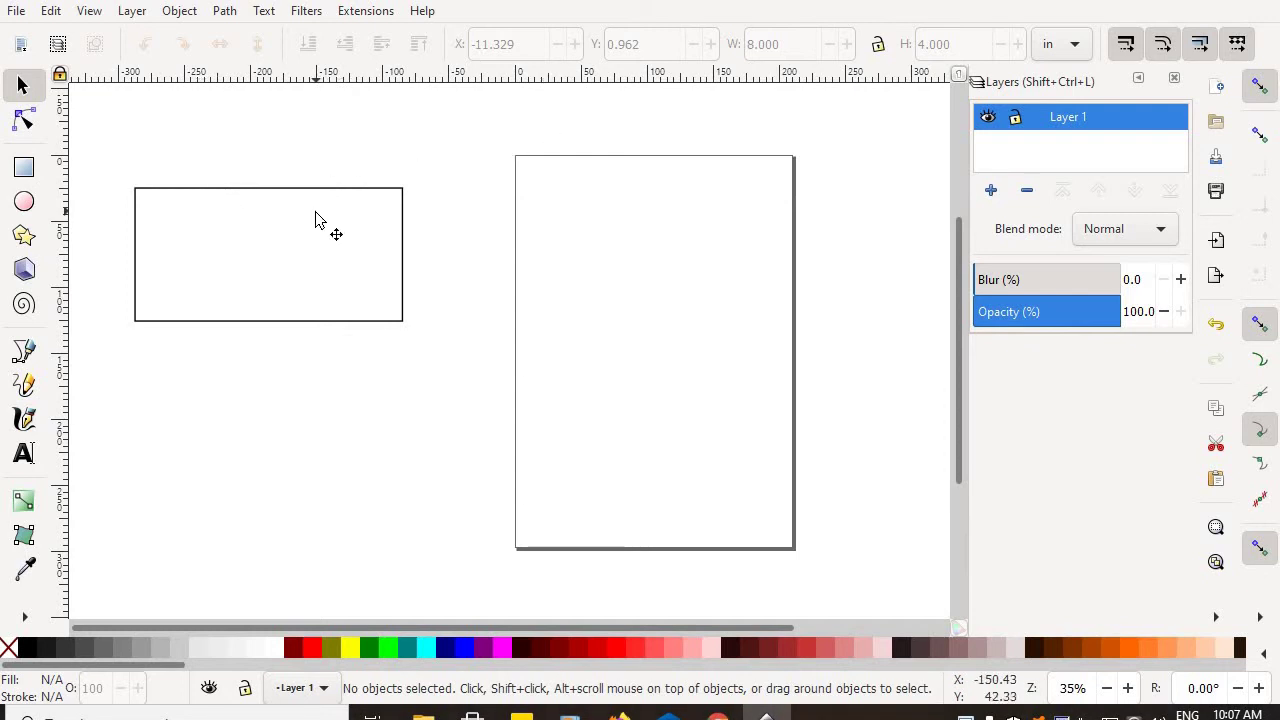
- Check the flag outline's size and draw a small rectangle below it
click(403, 186)
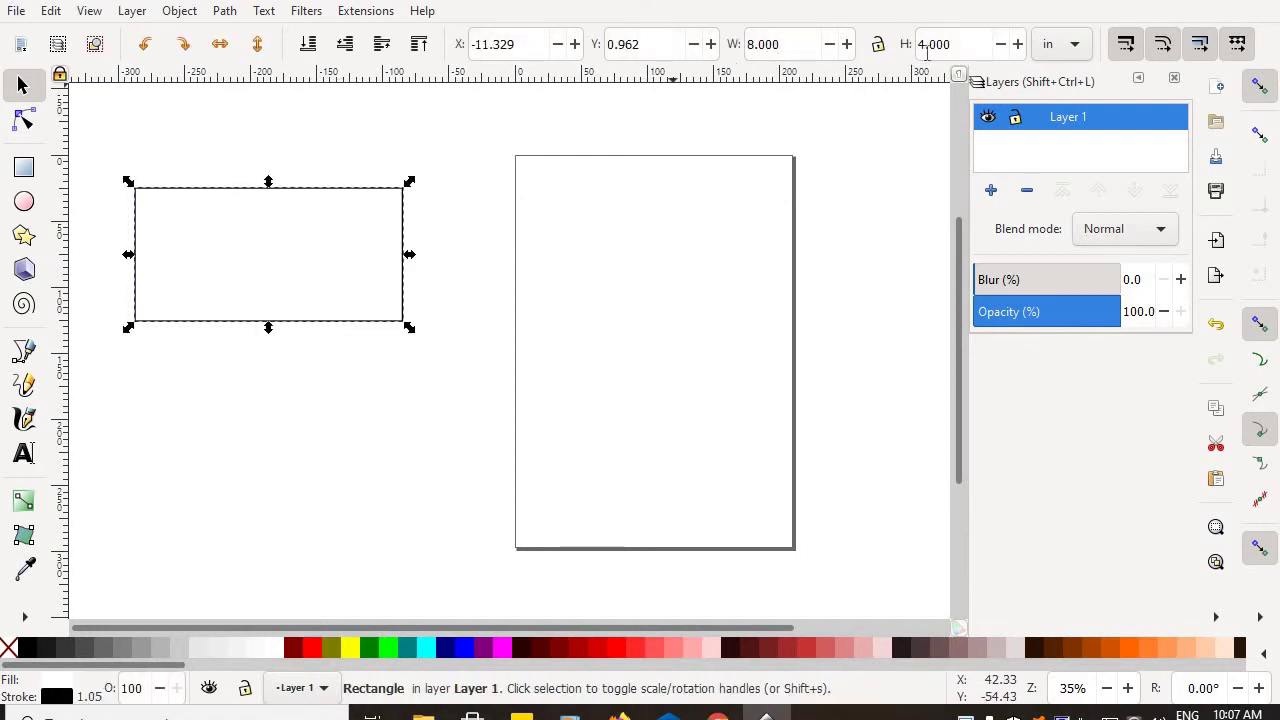
click(269, 437)
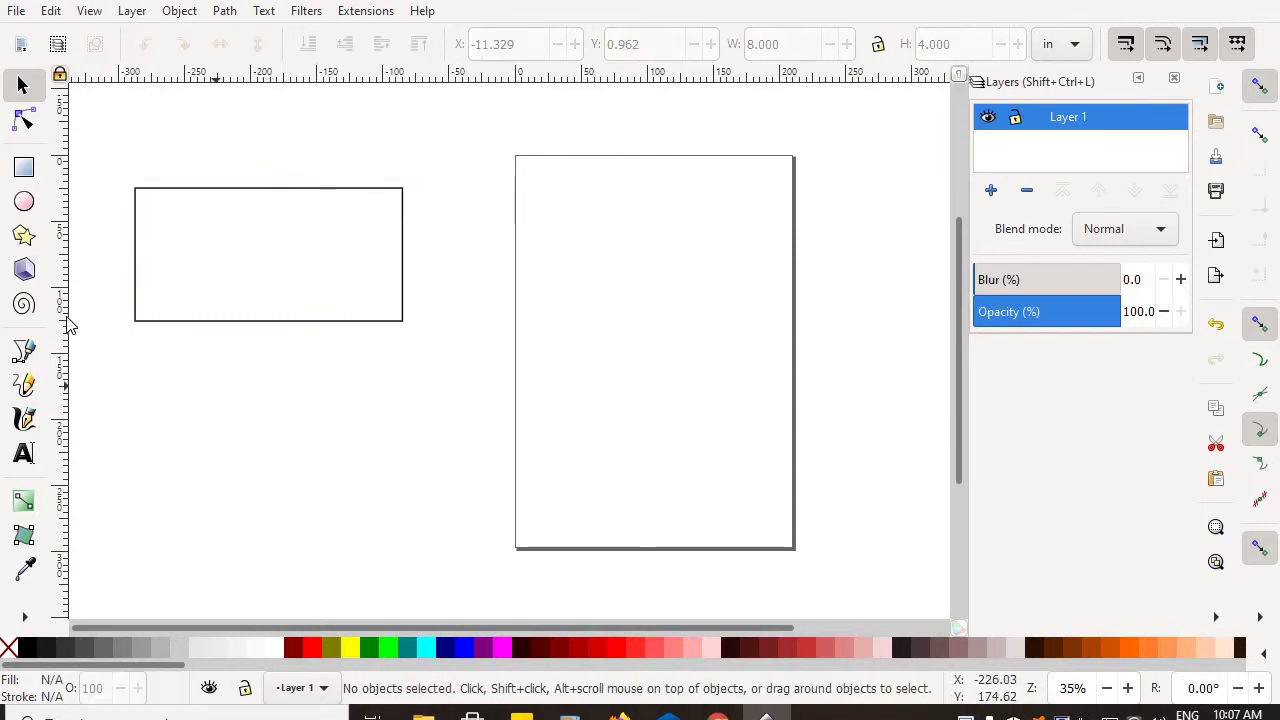
click(26, 172)
drag(161, 378, 228, 496)
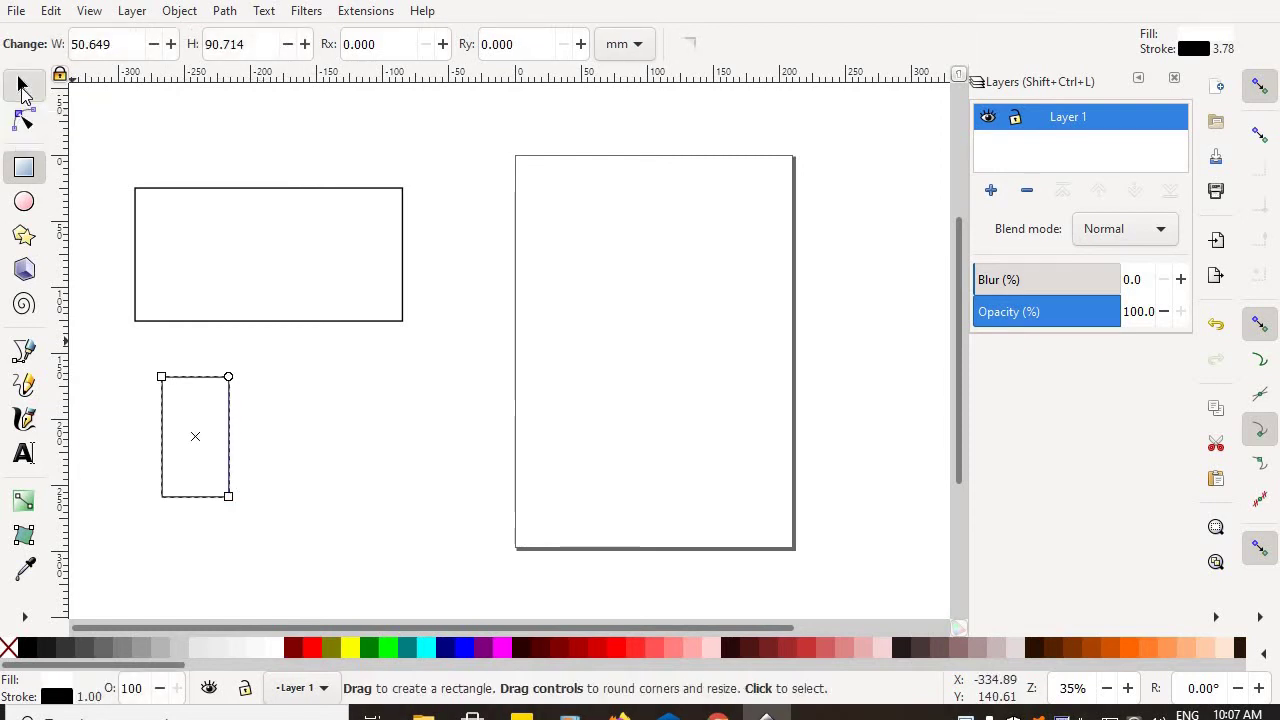
click(23, 88)
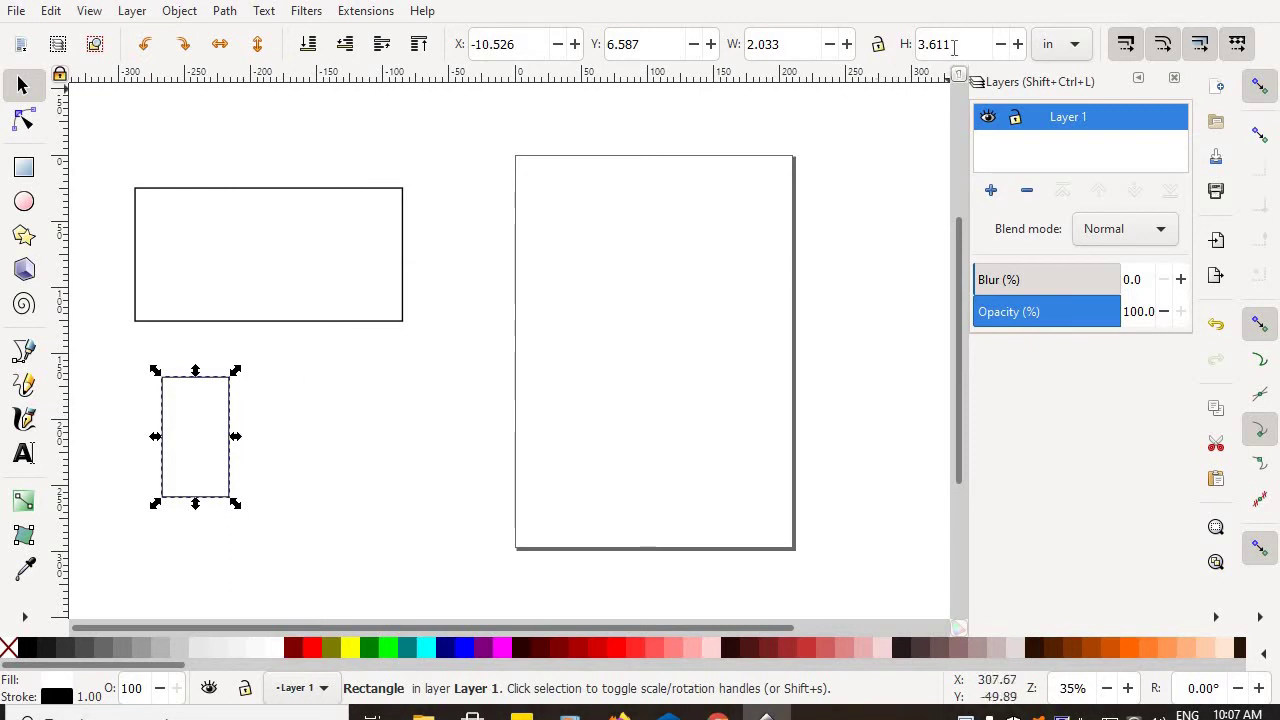
- Size the new rectangle to 2 in wide by 4 in tall
drag(953, 46, 898, 50)
text(4)
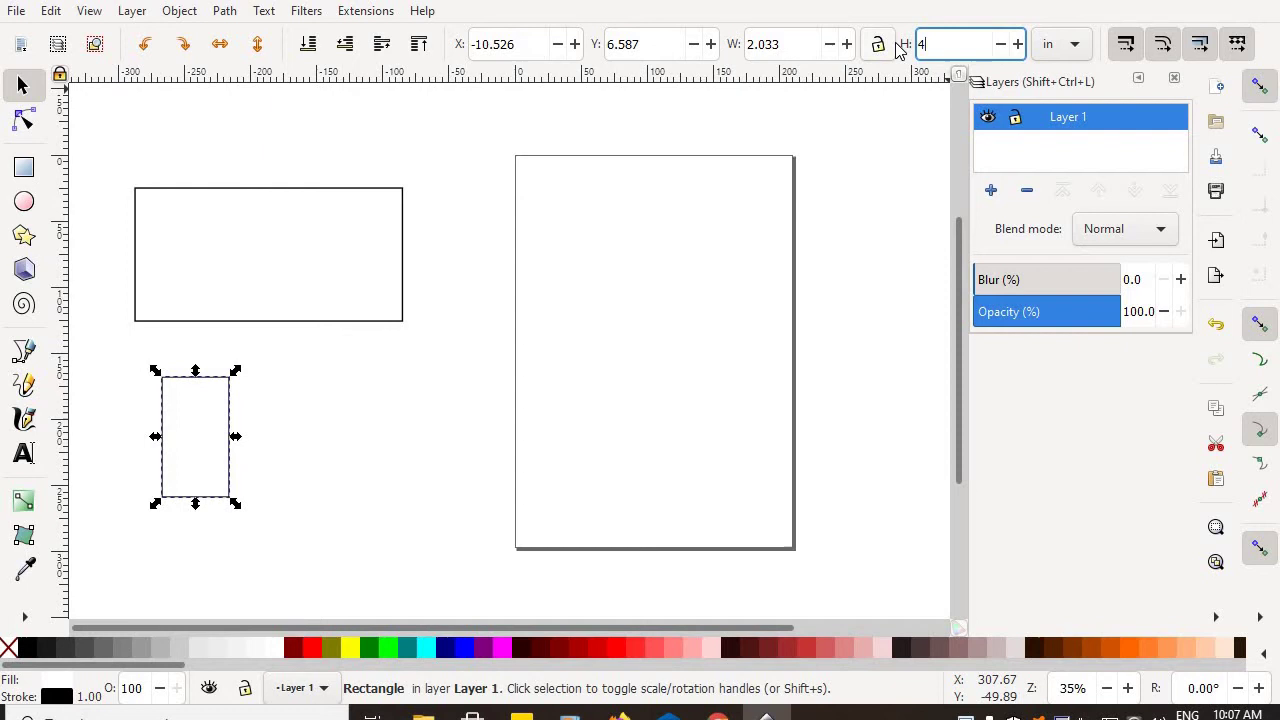
key(Return)
drag(783, 46, 727, 52)
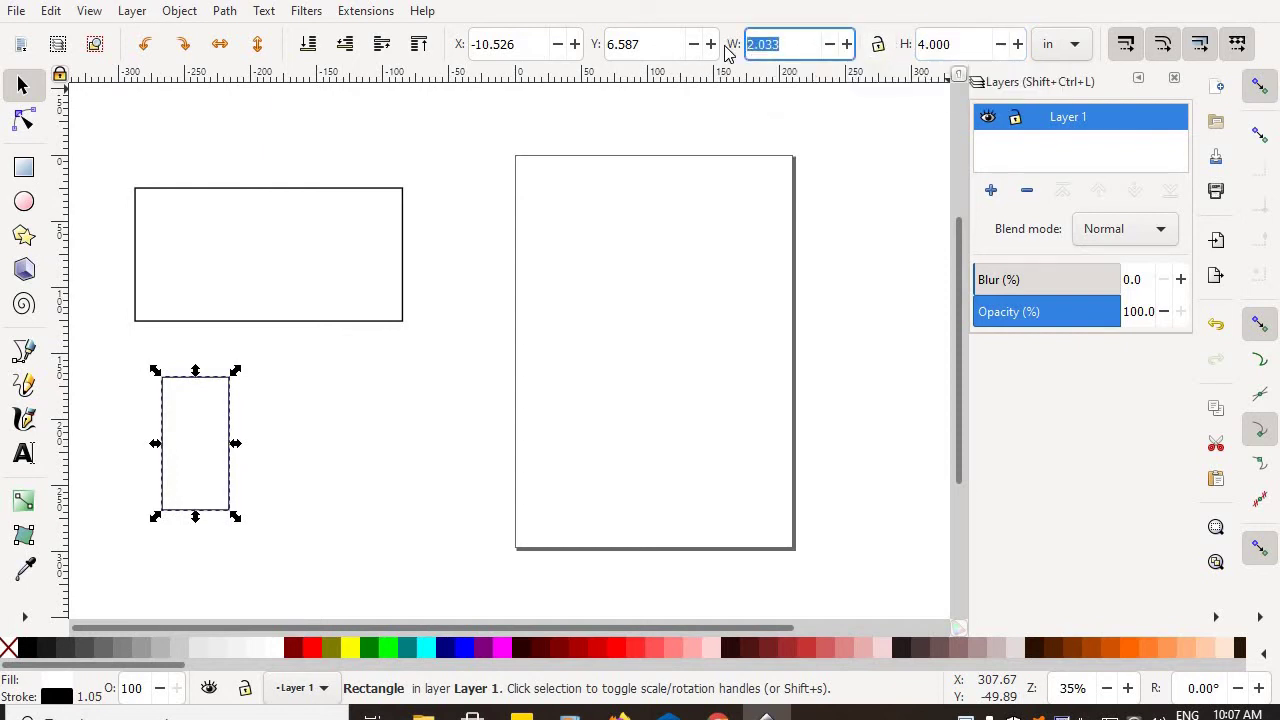
text(2)
key(Return)
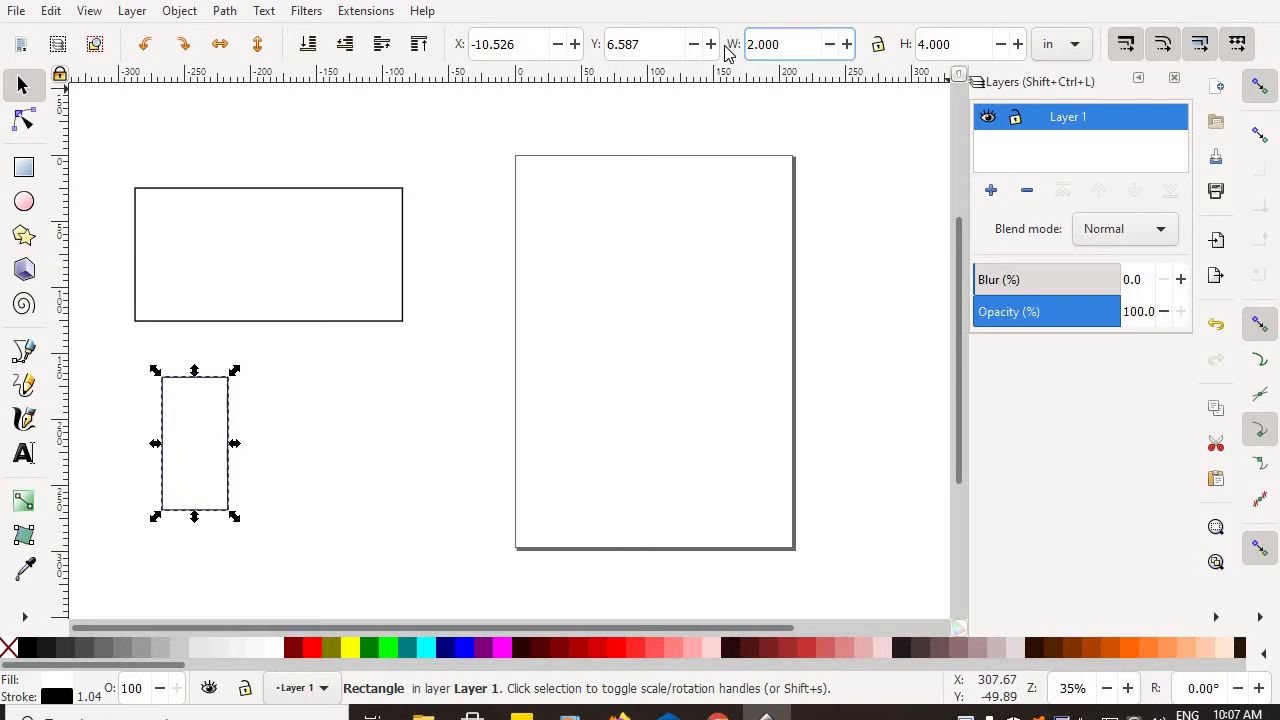
- Fill the small rectangle with red from the palette
right_click(314, 652)
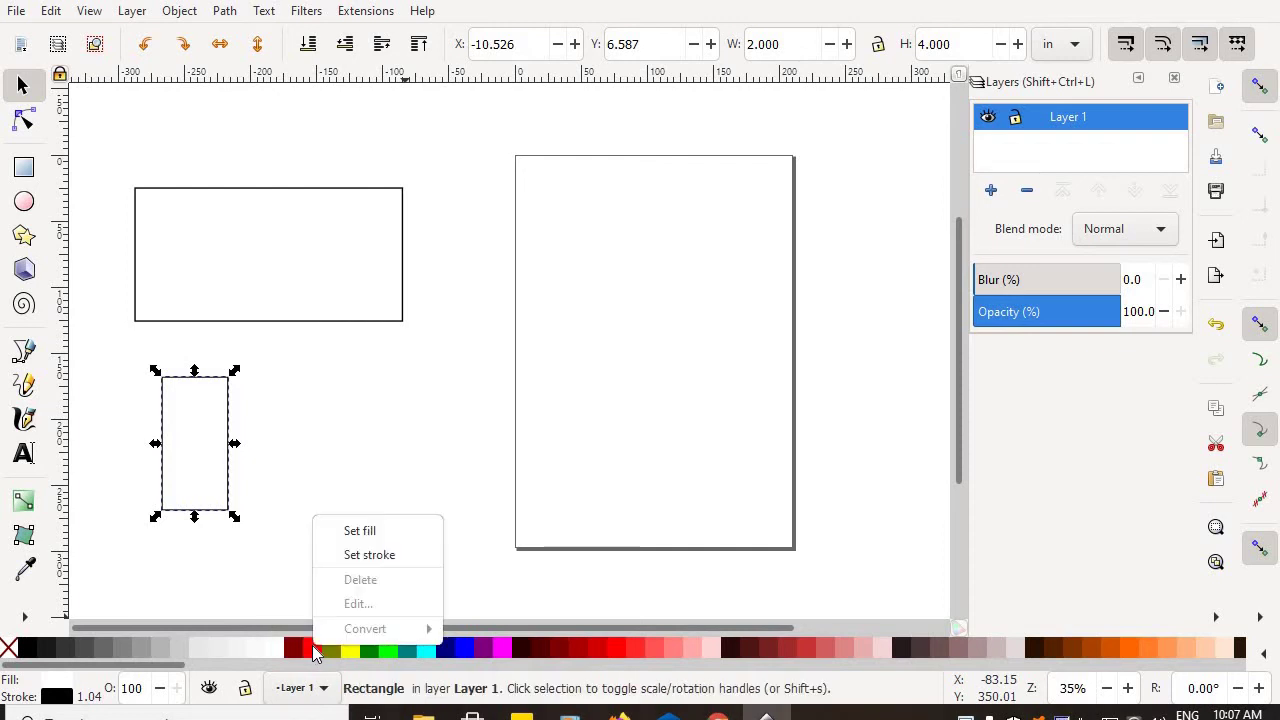
click(360, 531)
click(320, 527)
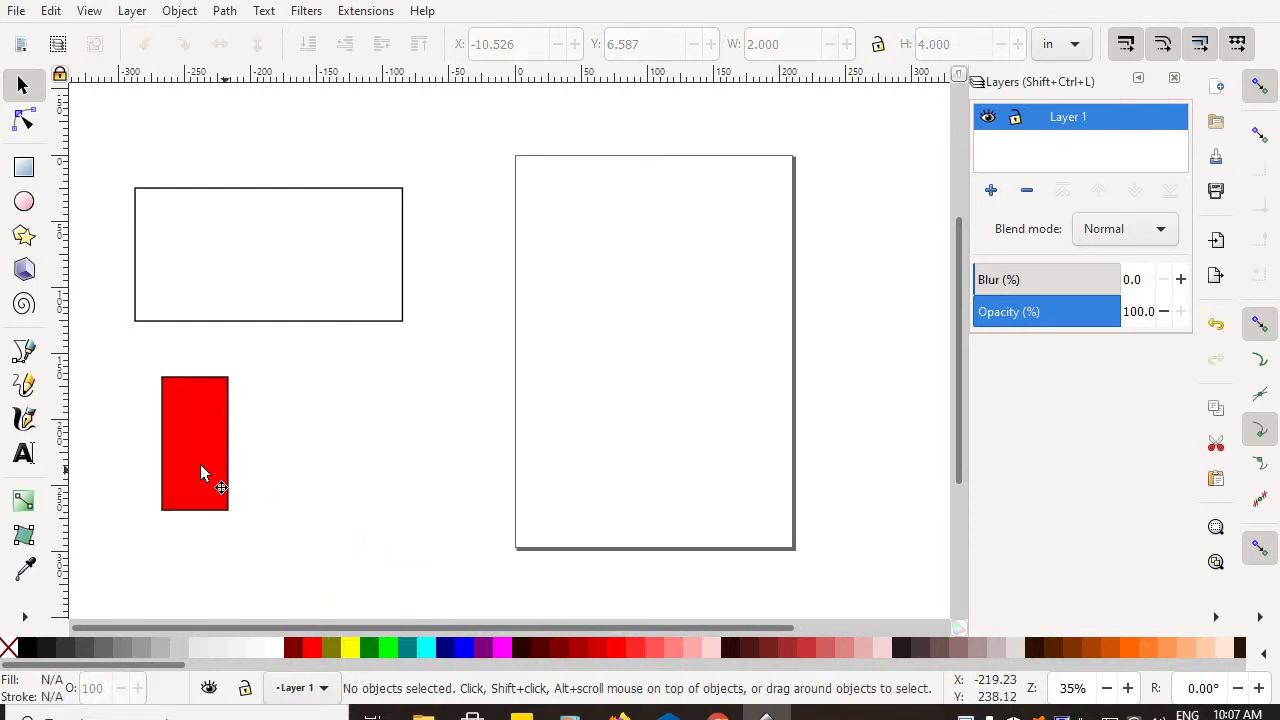
- Snap the red rectangle into the flag outline's left corner as the left band
drag(201, 467, 170, 279)
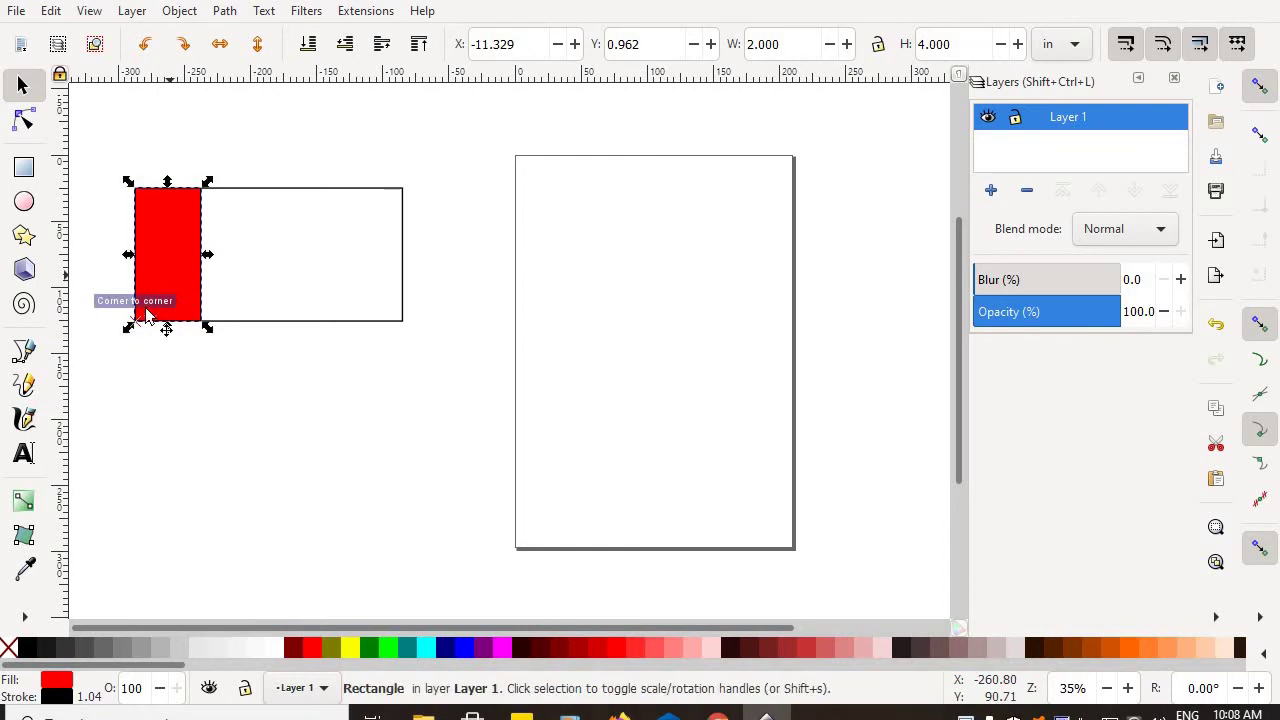
click(157, 402)
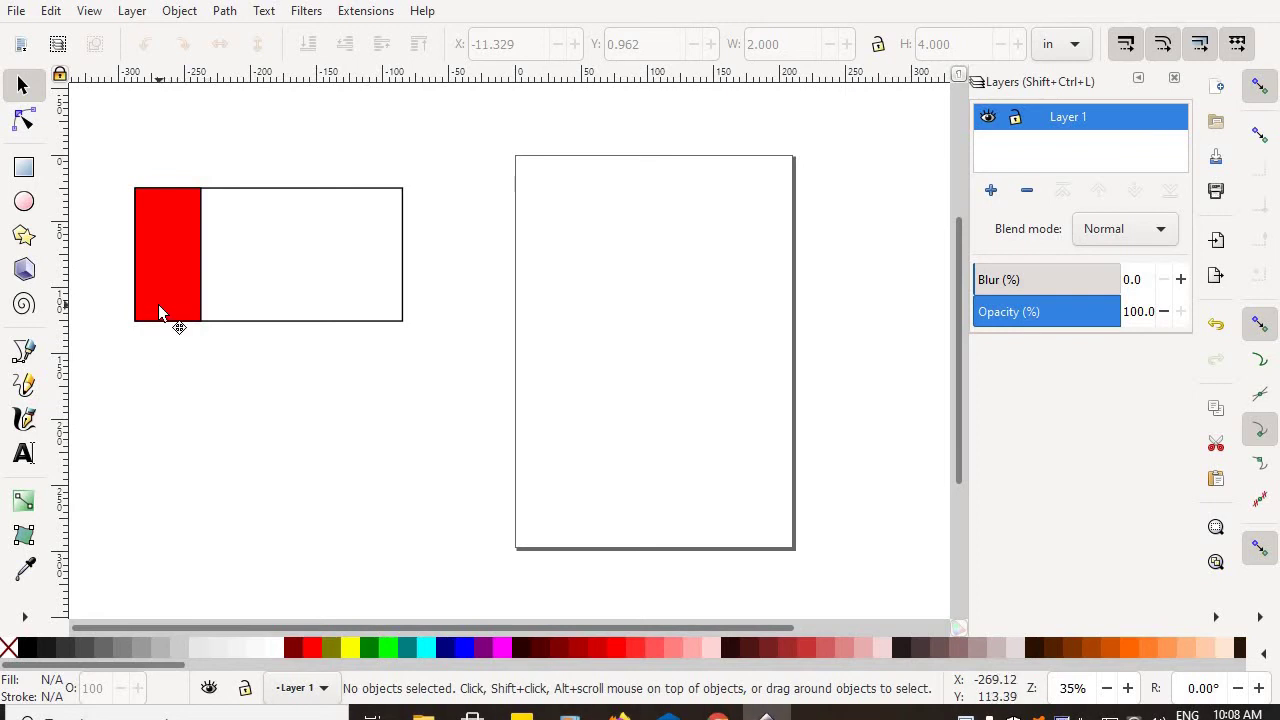
mouse_move(158, 304)
mouse_down()
mouse_move(200, 337)
mouse_move(163, 311)
mouse_up()
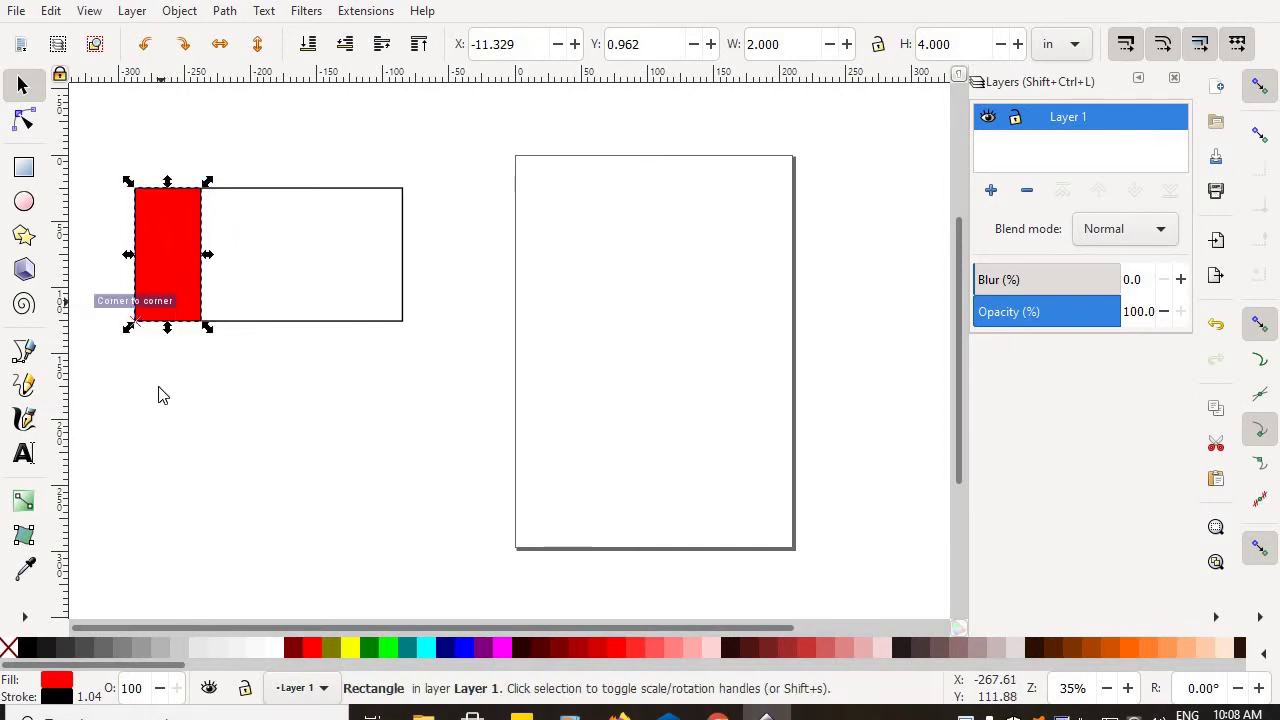
click(158, 413)
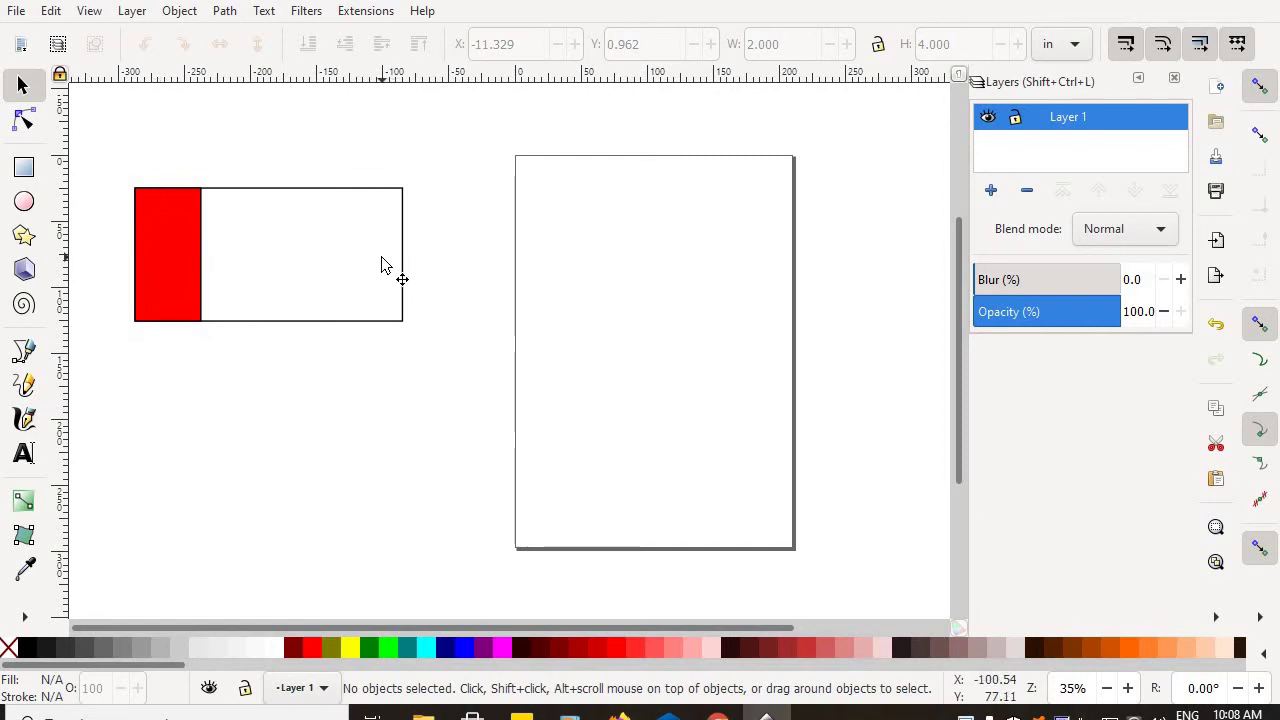
- Duplicate the red band and snap the copy against the outline's right end
click(171, 264)
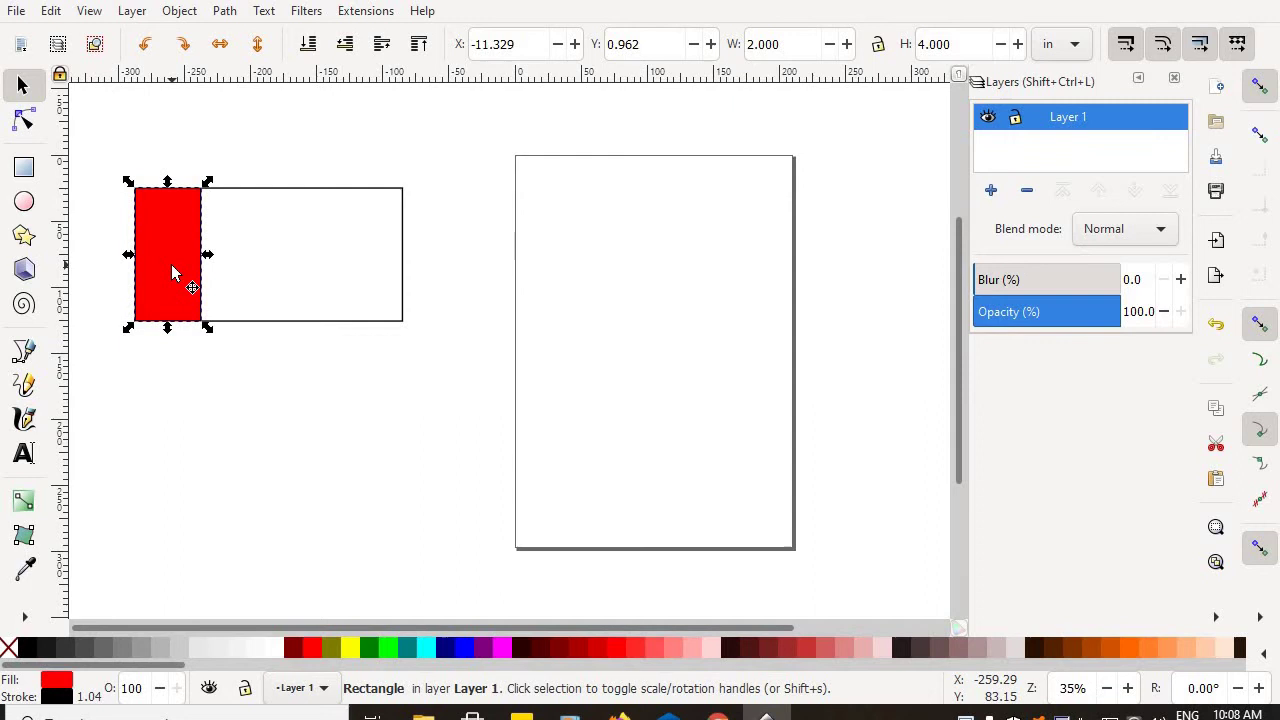
right_click(171, 264)
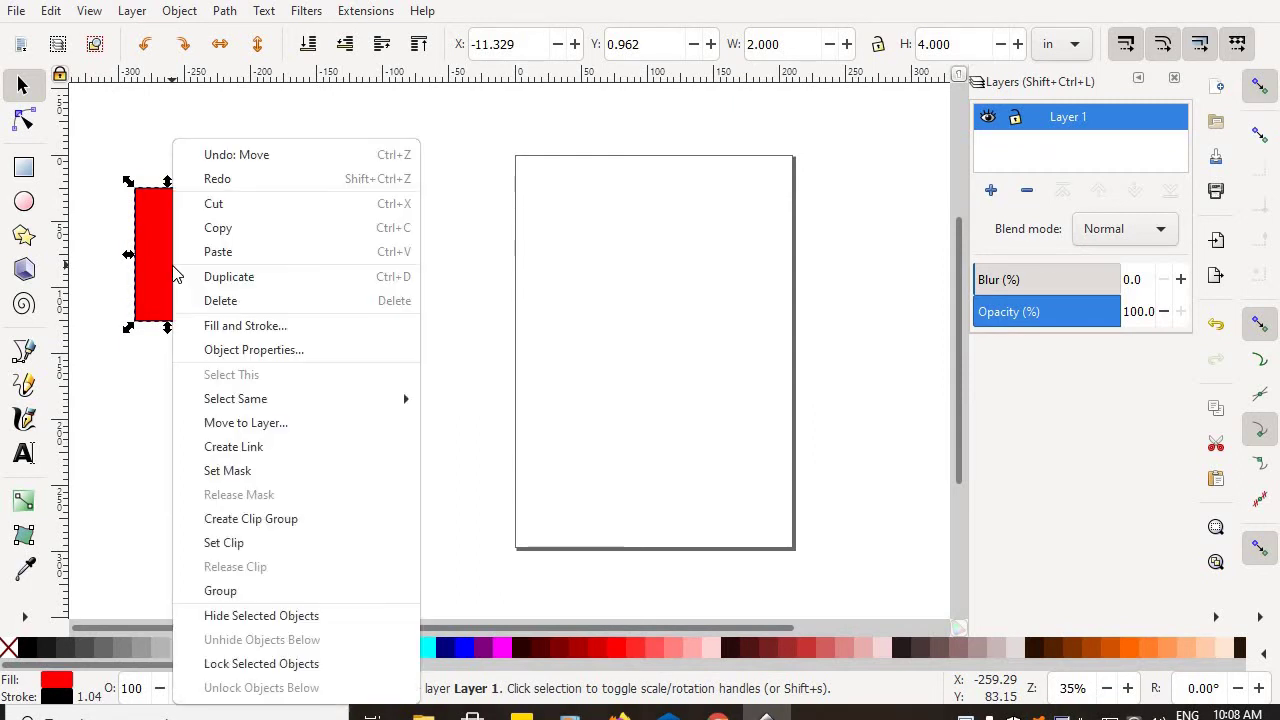
click(251, 287)
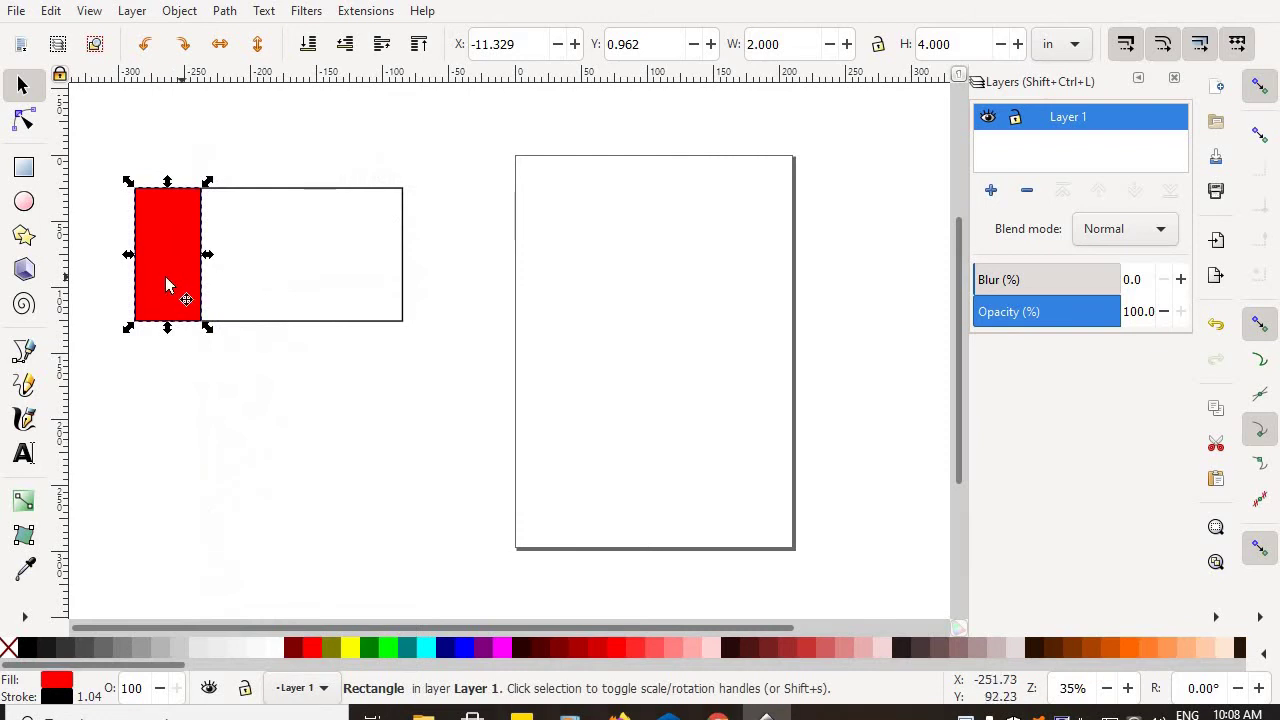
drag(180, 289, 371, 276)
click(404, 378)
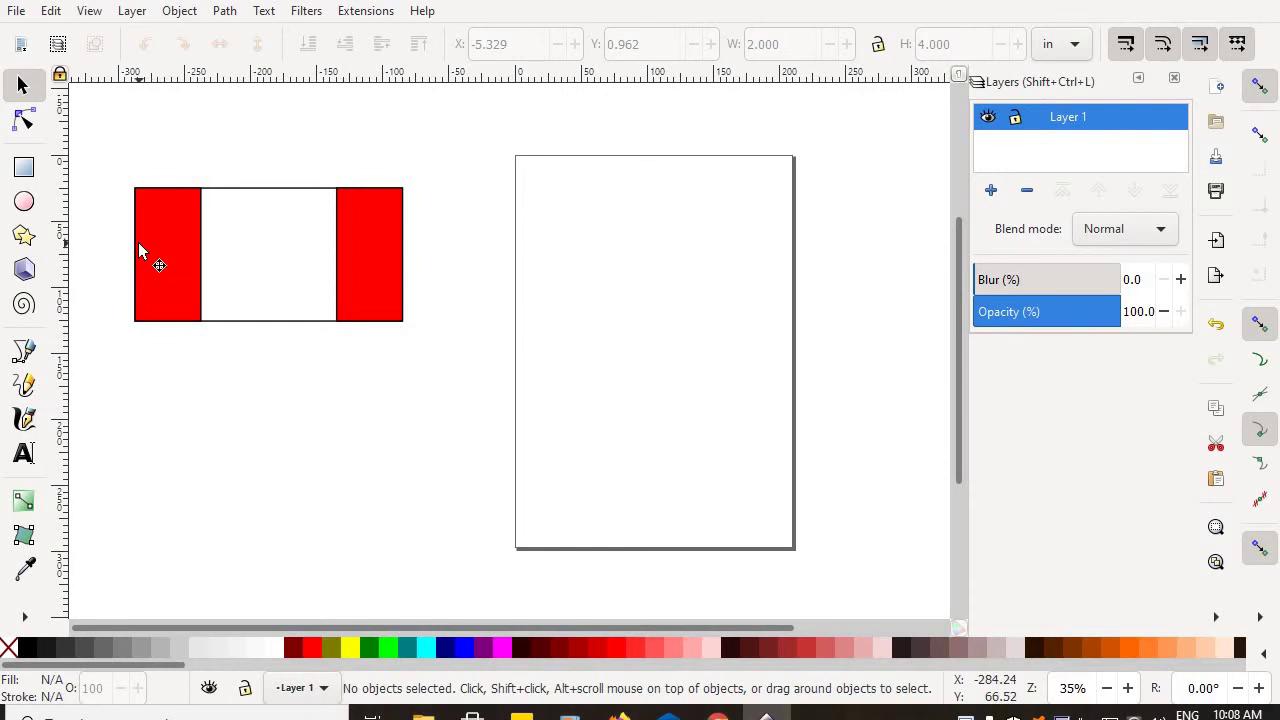
- Check the sizes of the flag outline and the right red band
click(246, 289)
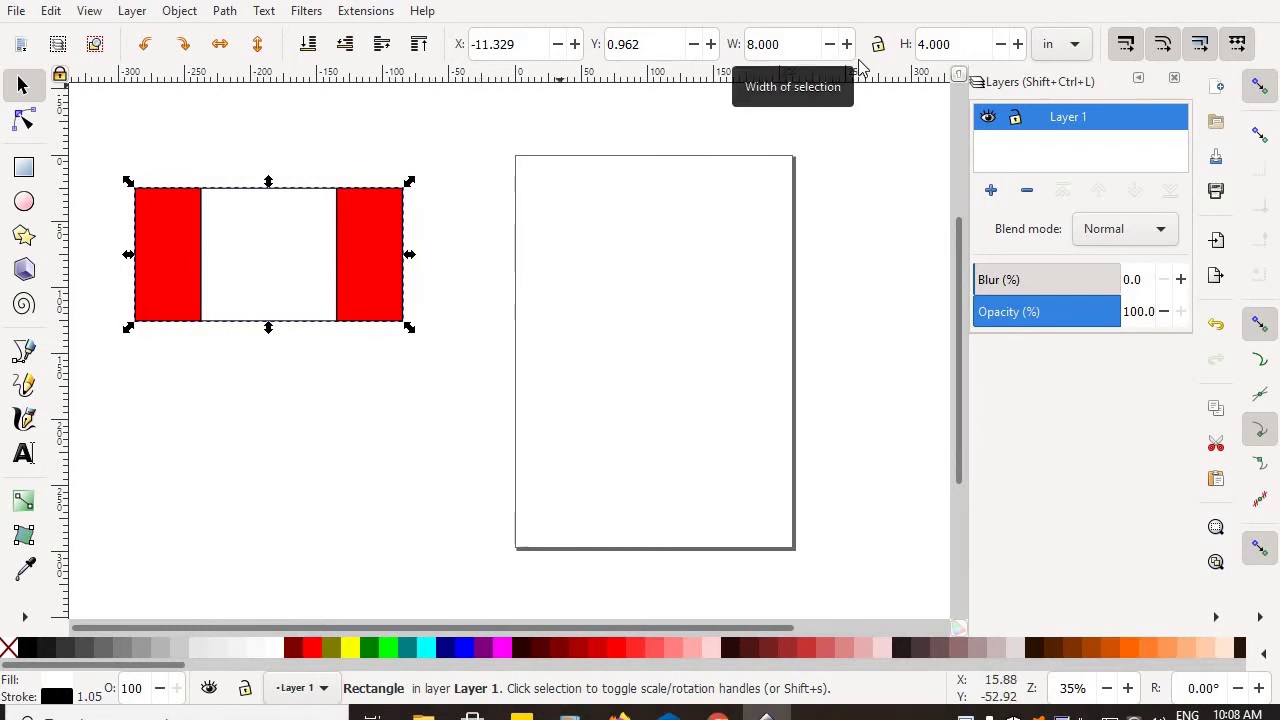
click(506, 436)
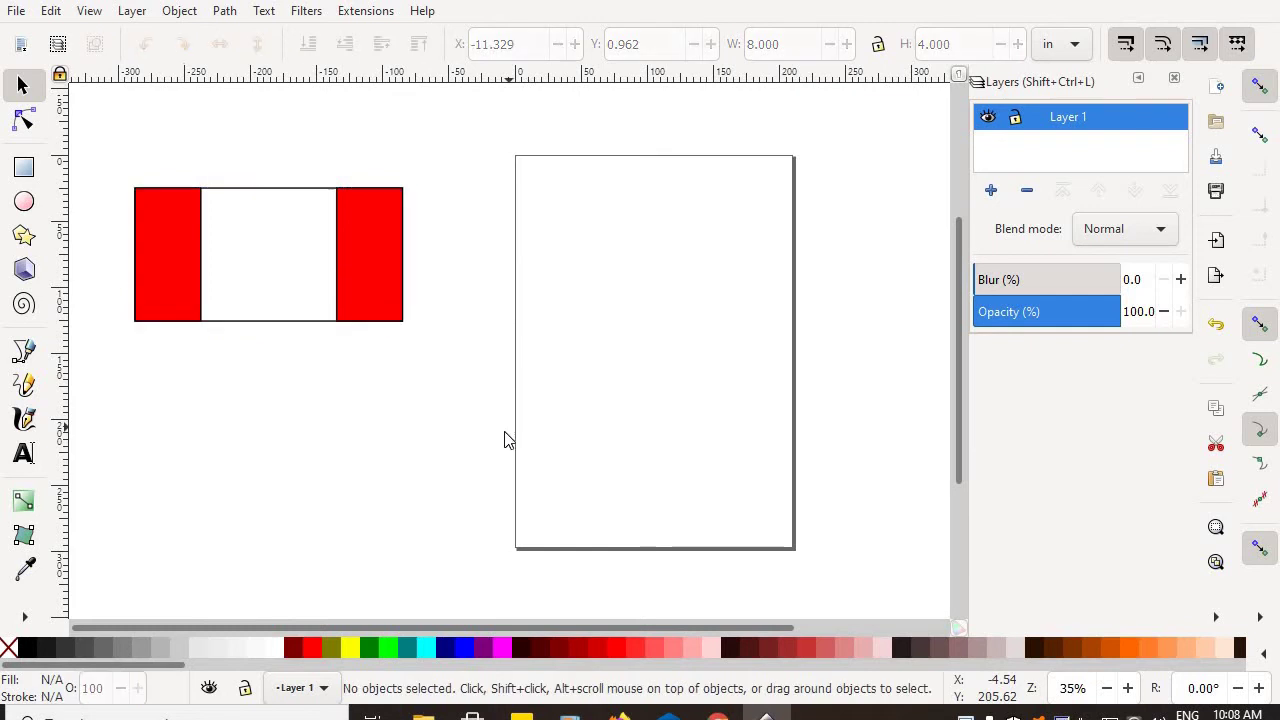
click(366, 263)
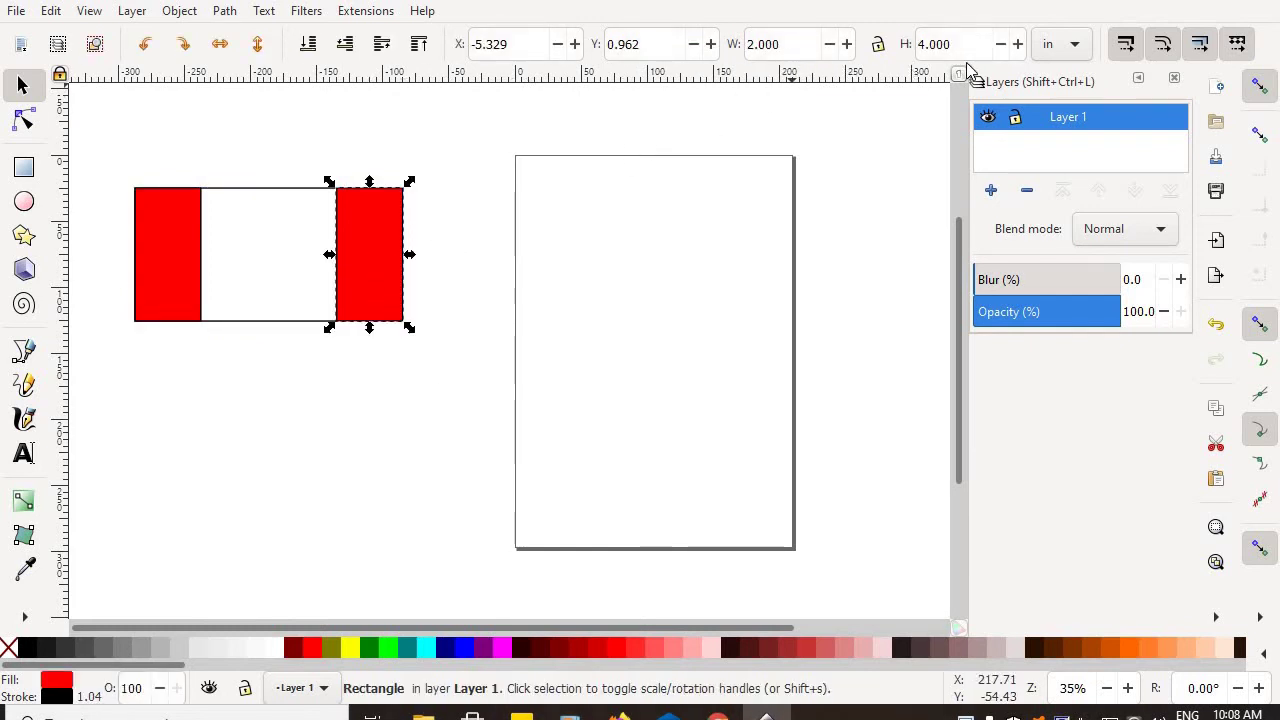
click(331, 449)
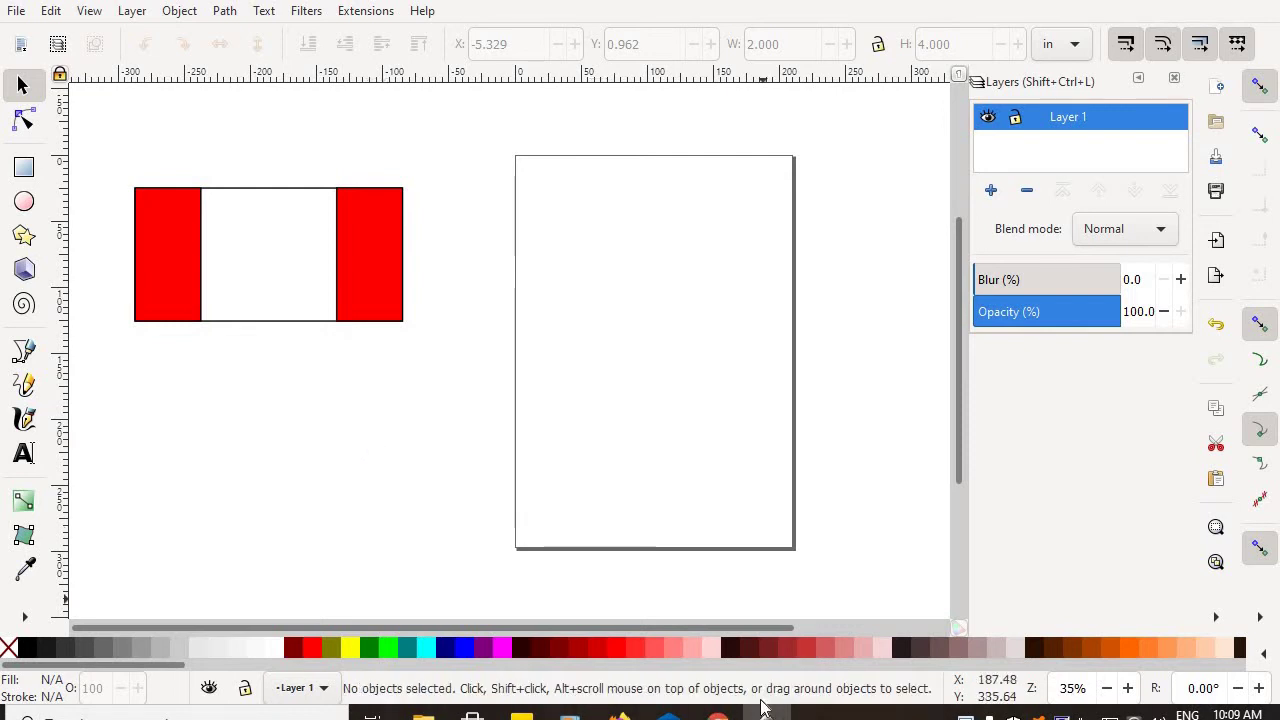
- Bring Chrome forward, go to Google via the address bar and search for 'canadian Maple leaf'
mouse_move(718, 710)
click(714, 628)
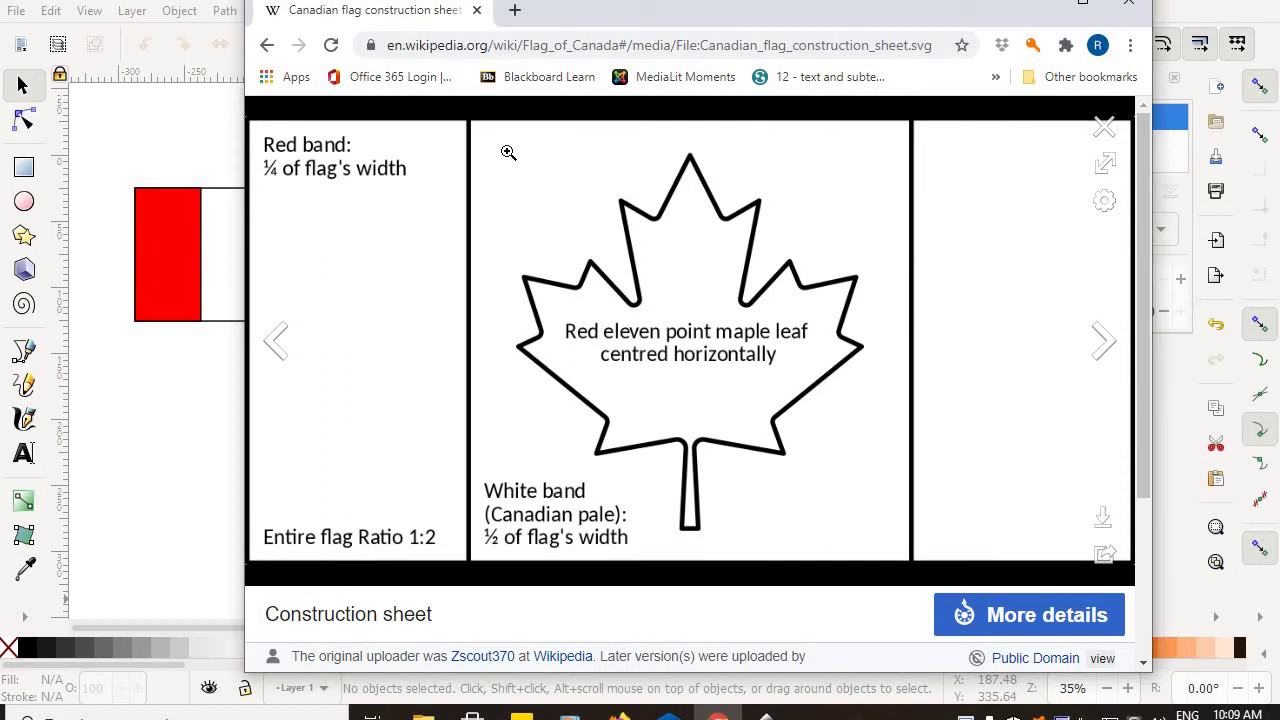
click(533, 46)
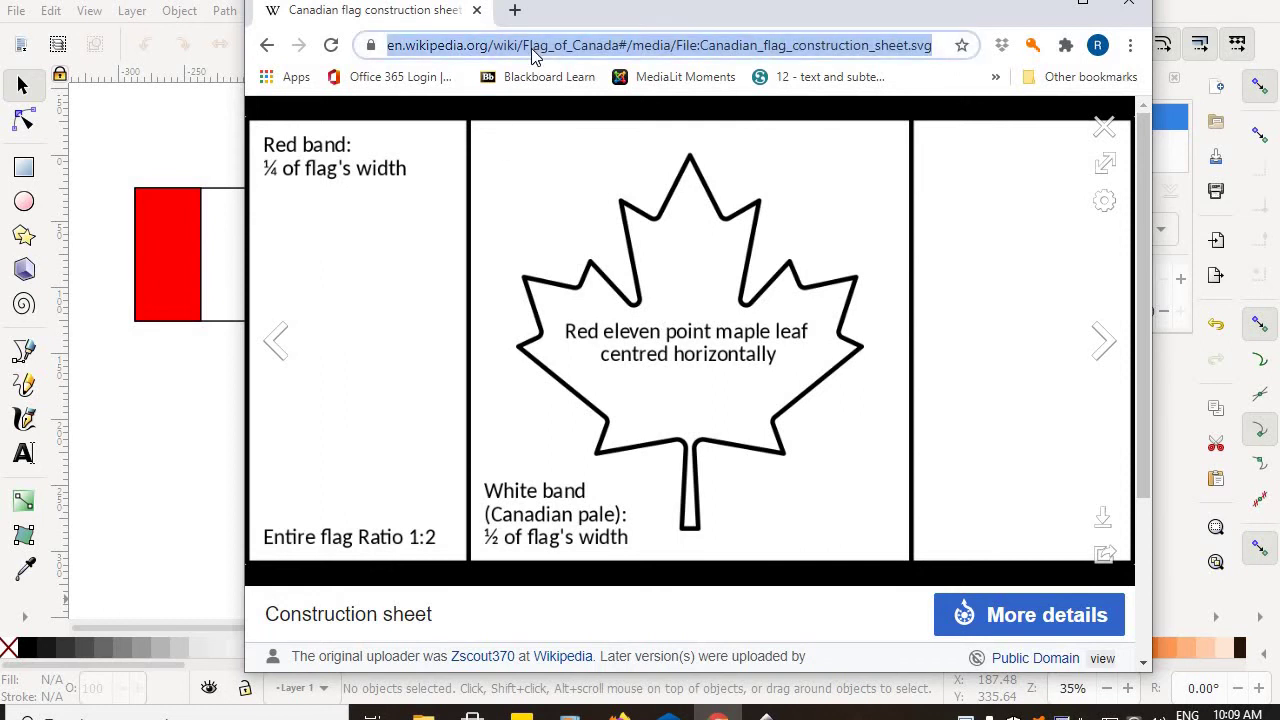
text(go)
key(Return)
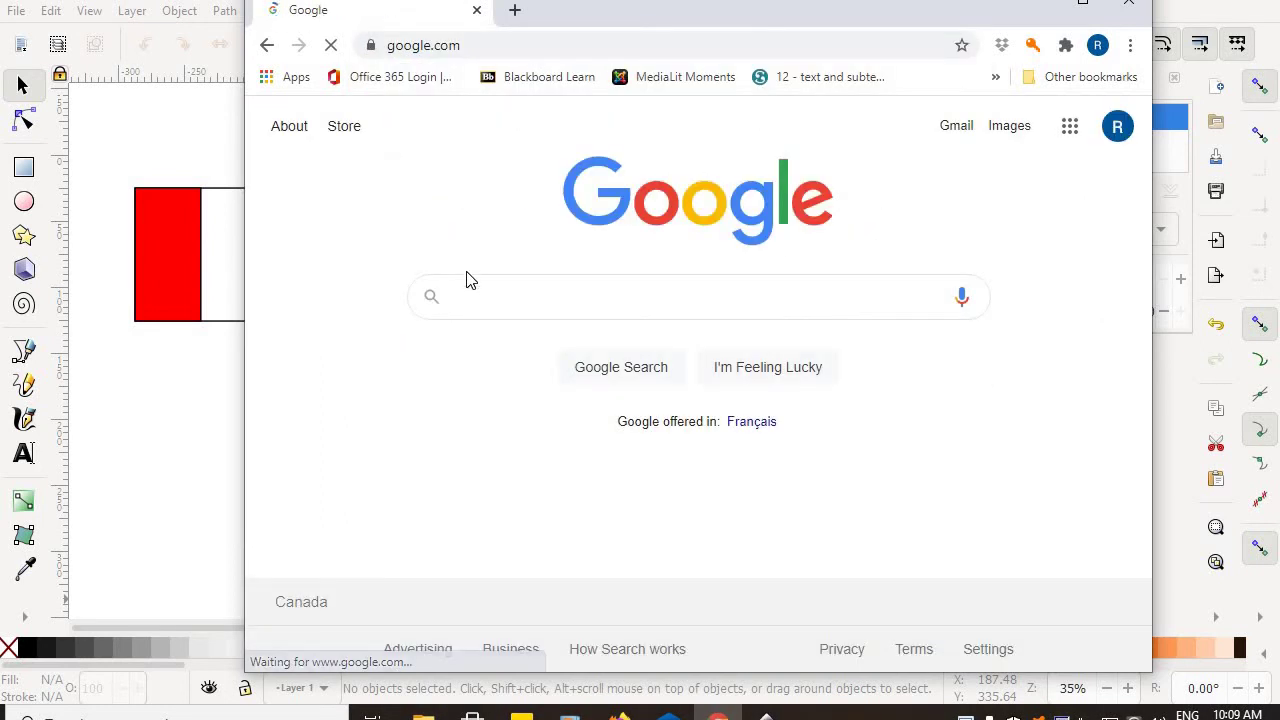
text(canad)
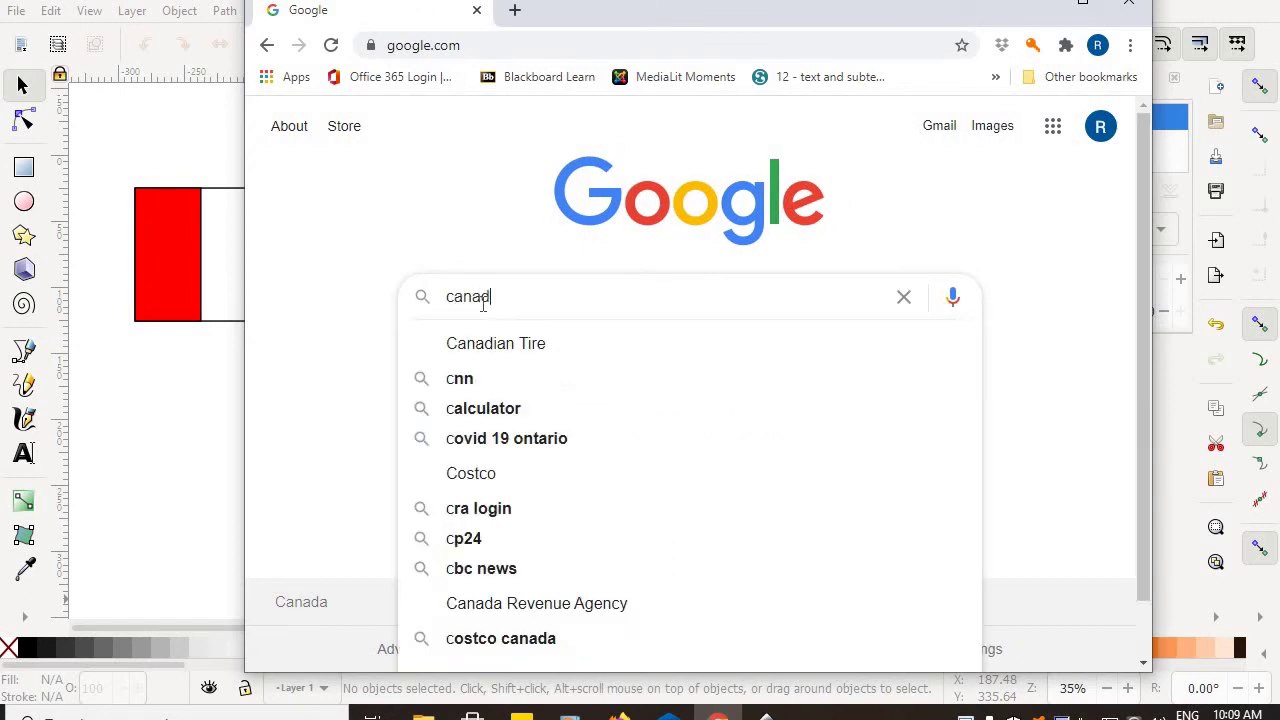
text(ian Maple leaf)
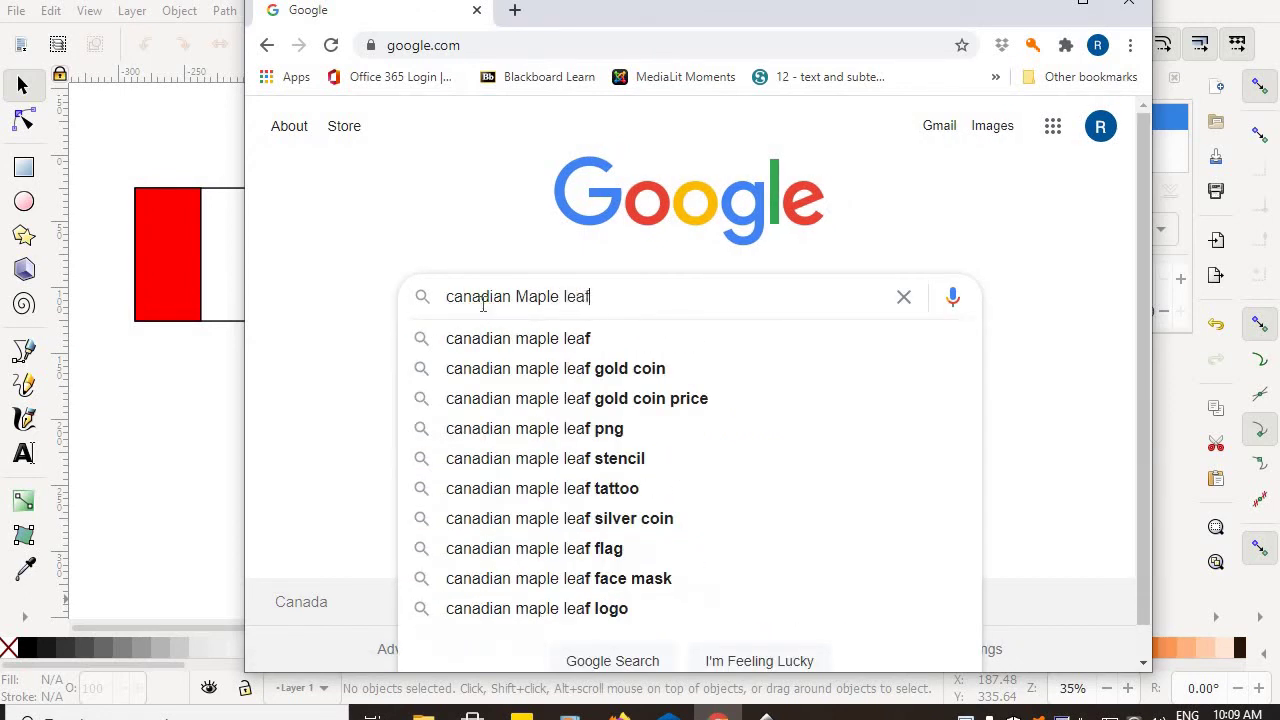
key(Return)
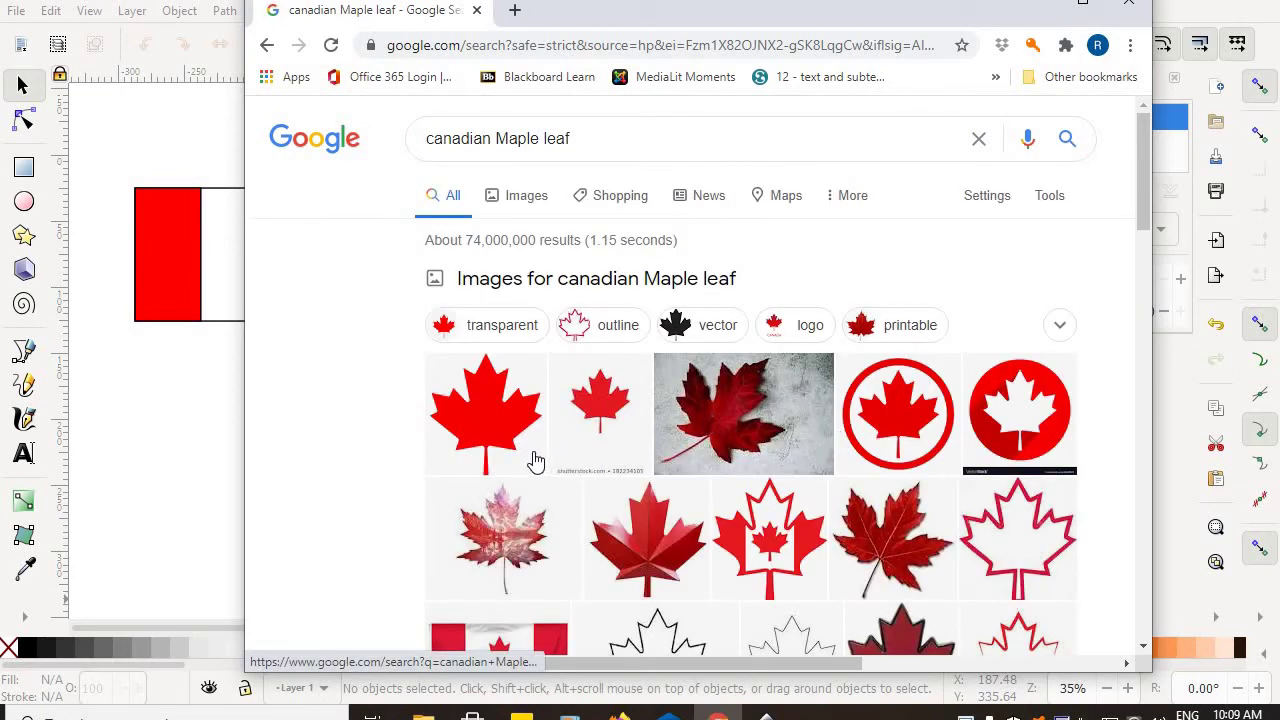
- Open the Wikipedia red maple leaf preview in Google Images and minimise Inkscape
click(485, 424)
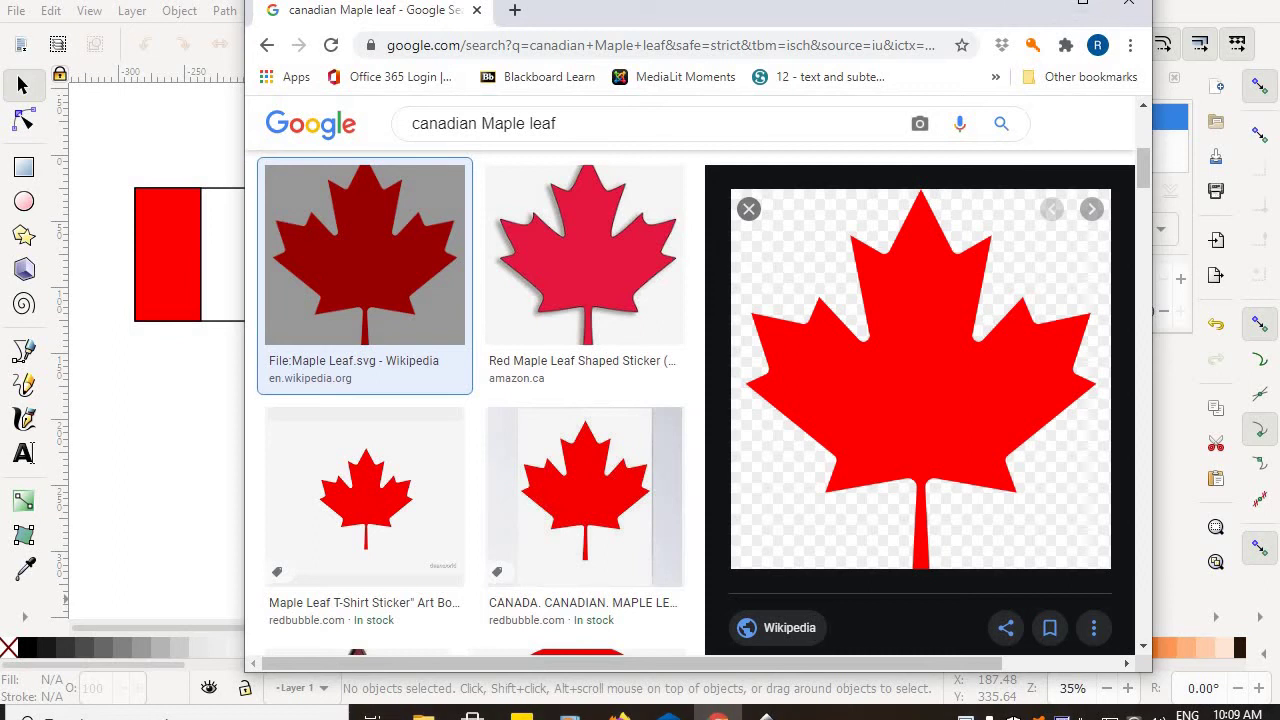
click(1180, 4)
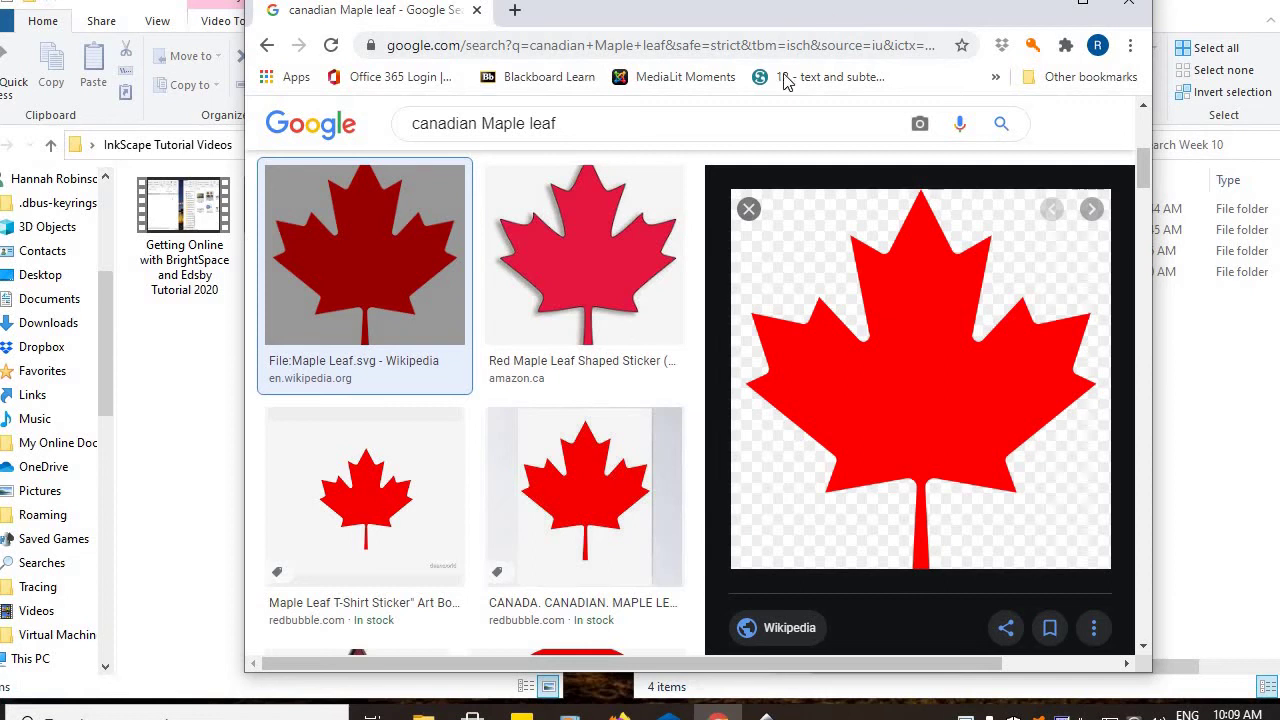
- Drag the red maple leaf thumbnail and its full-size preview from Google Images onto the desktop
drag(760, 14, 492, 249)
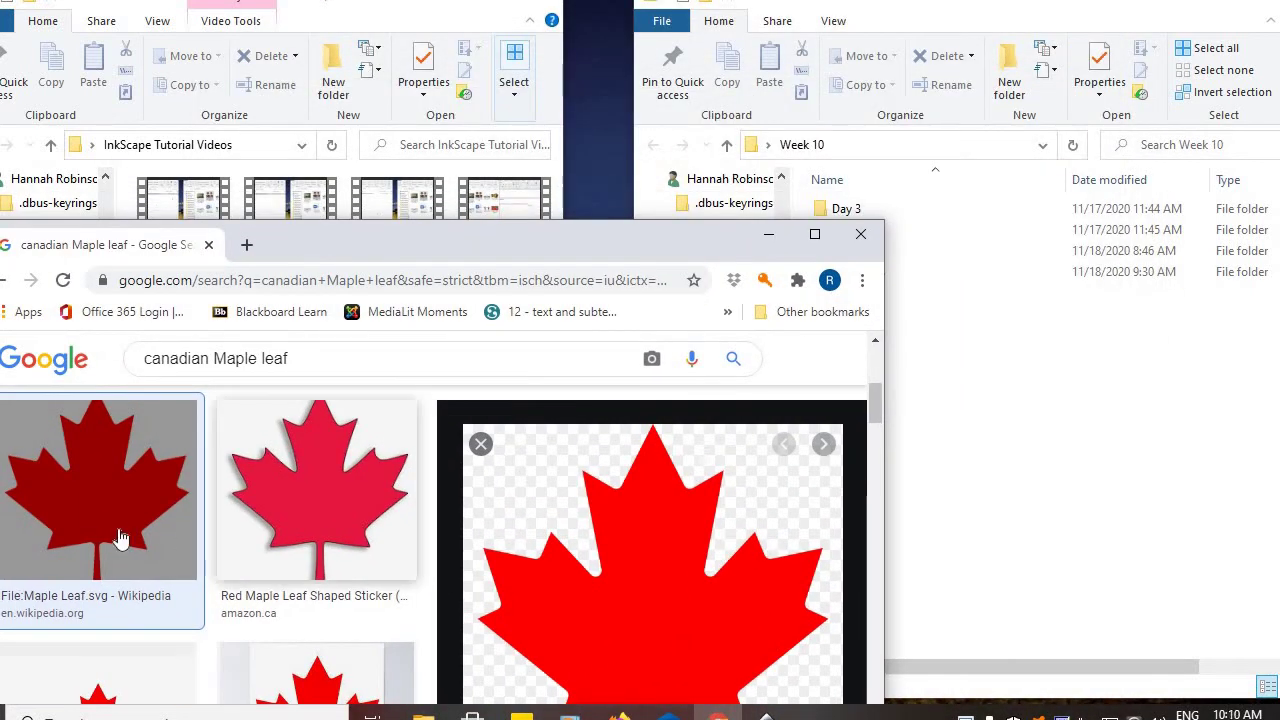
click(90, 515)
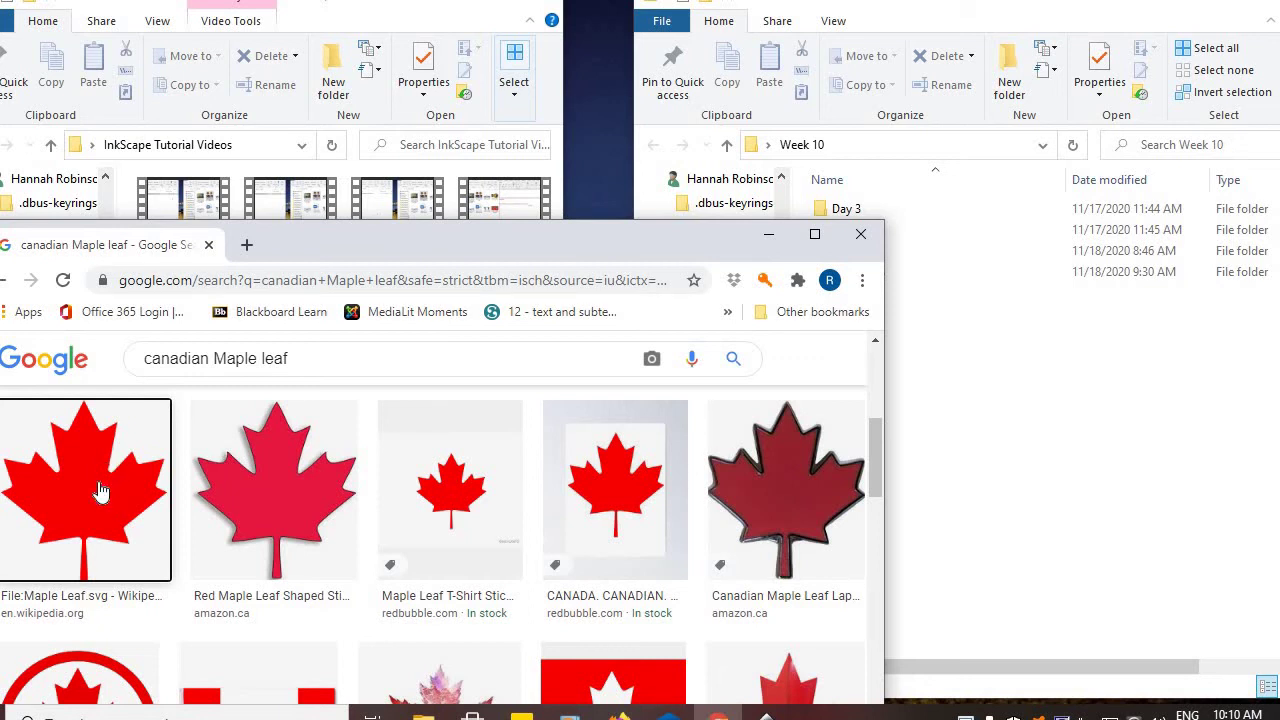
drag(90, 497, 596, 62)
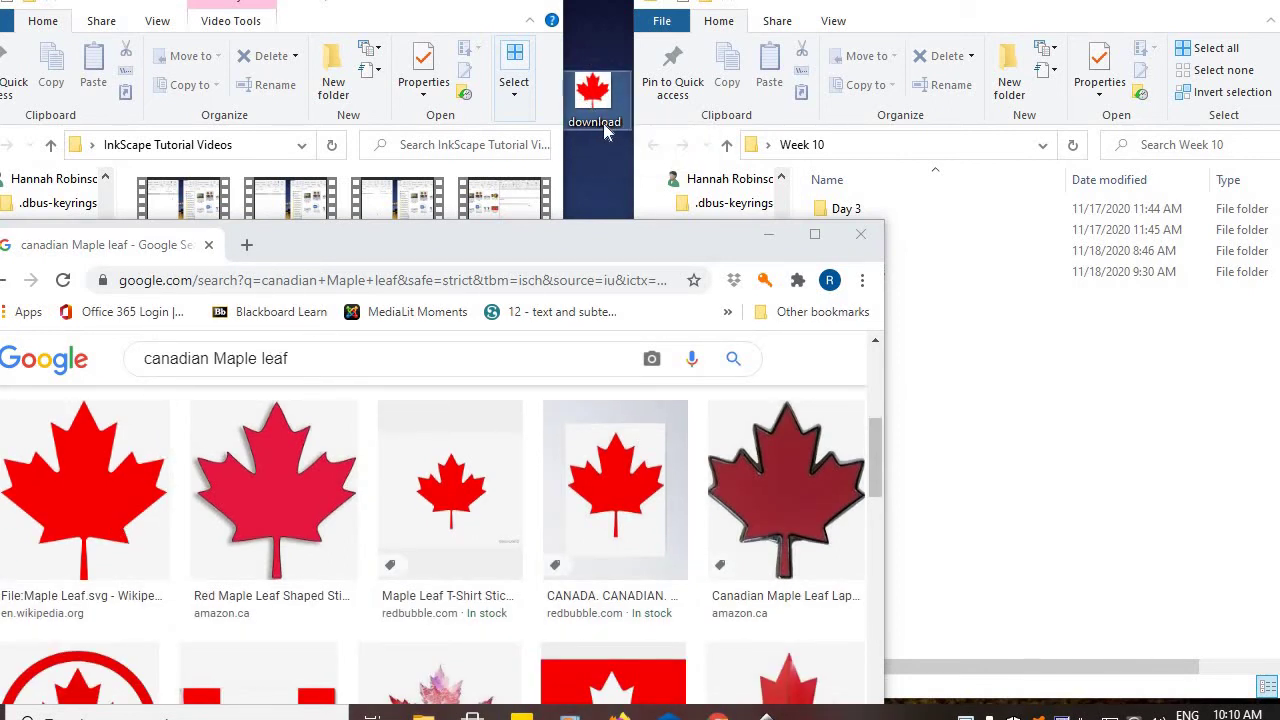
click(88, 497)
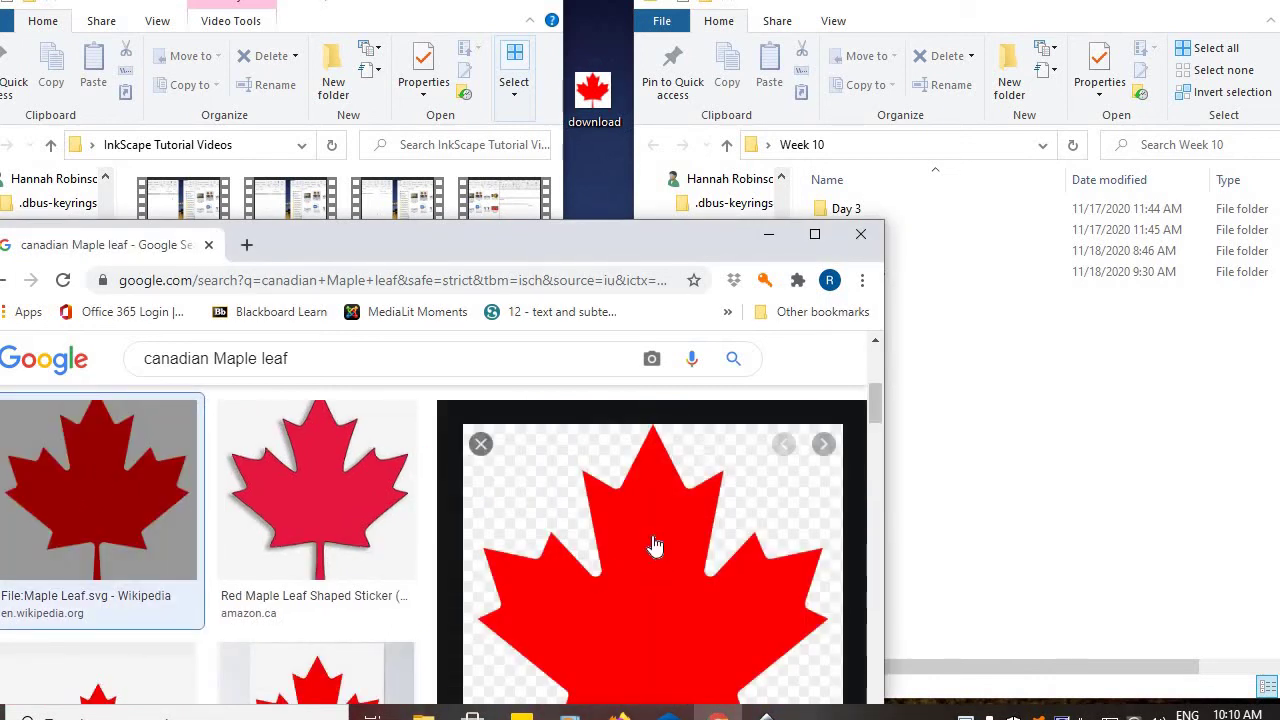
drag(666, 650, 598, 180)
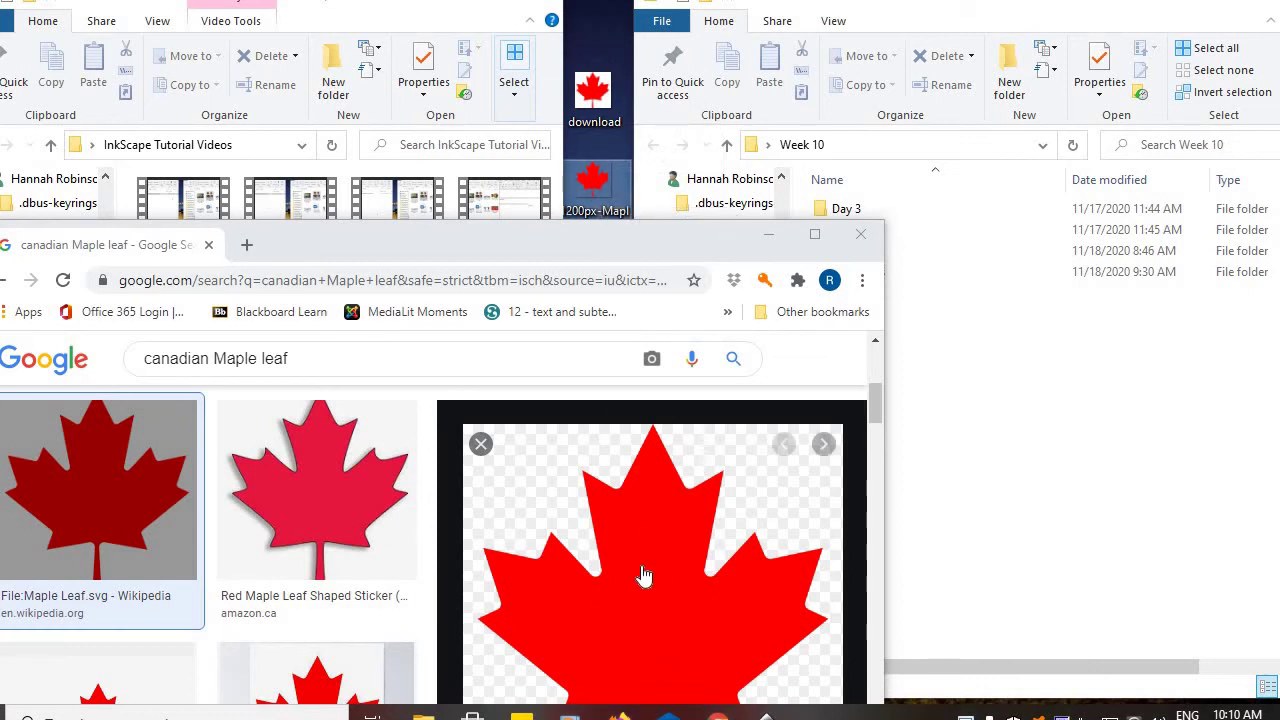
- View the downloaded maple leaf images in Photos, zooming in to check quality, then close Photos
click(862, 236)
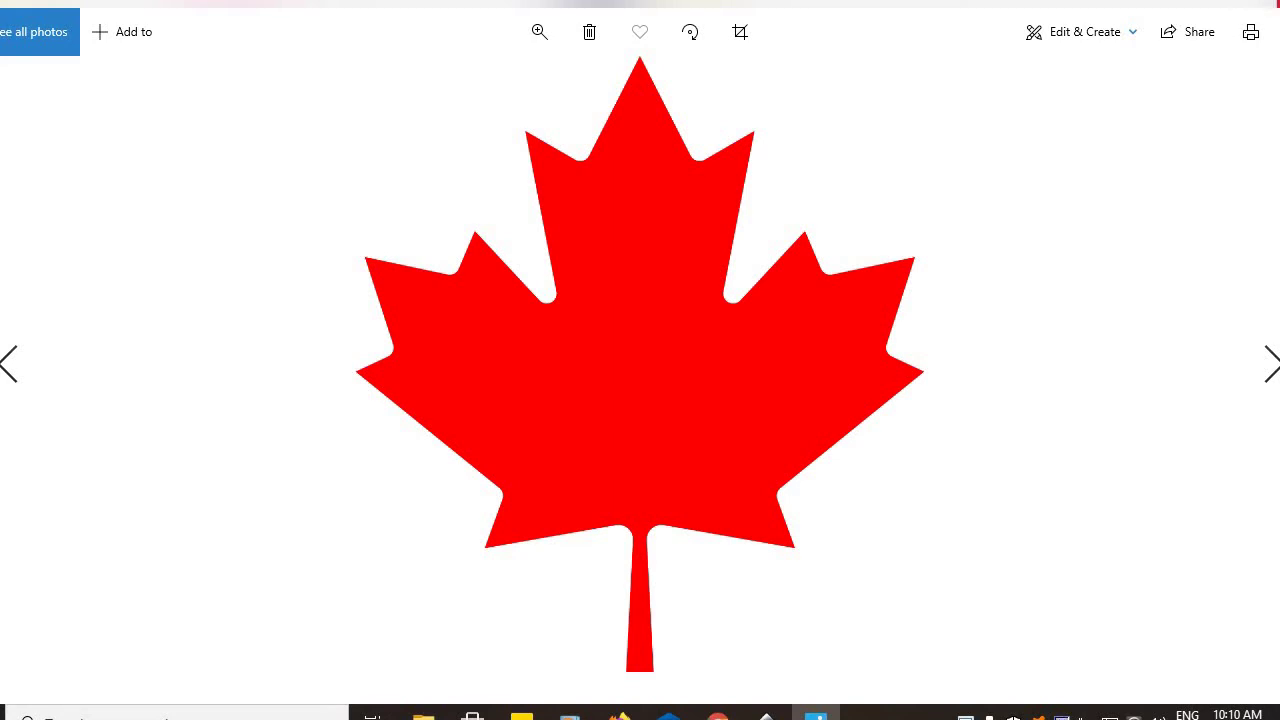
click(1262, 2)
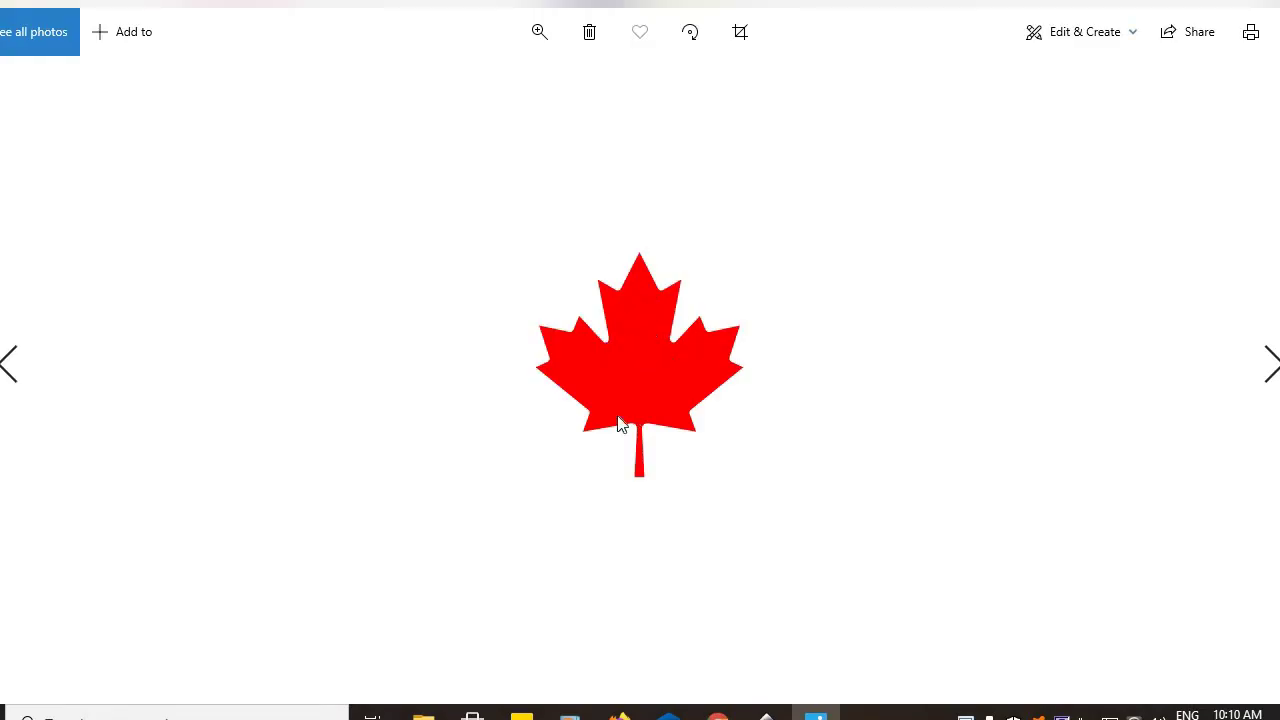
click(539, 34)
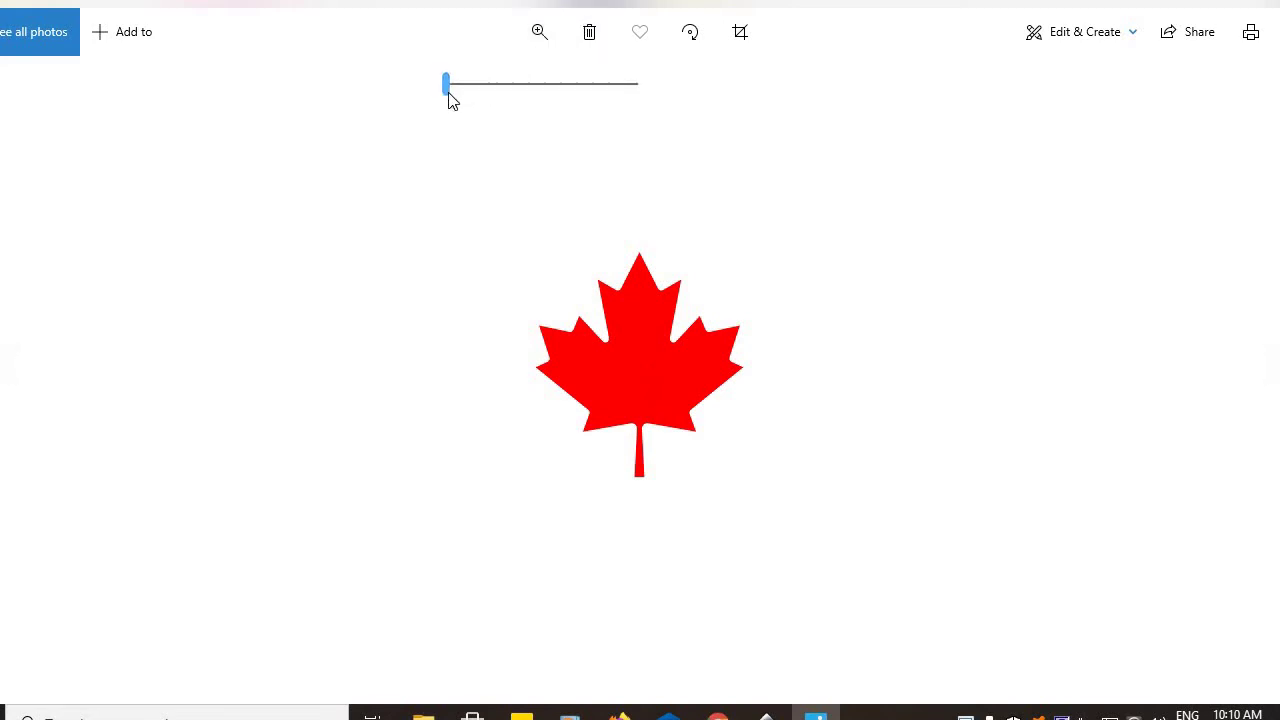
drag(446, 90, 620, 87)
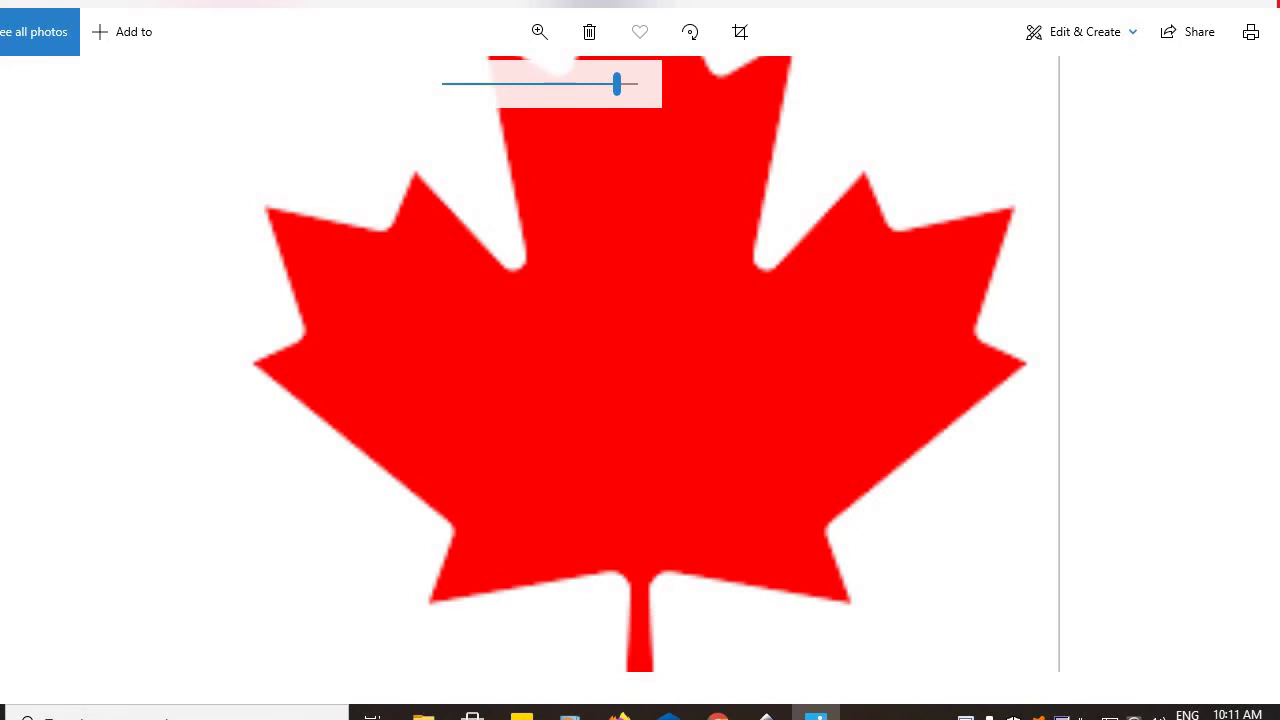
click(816, 716)
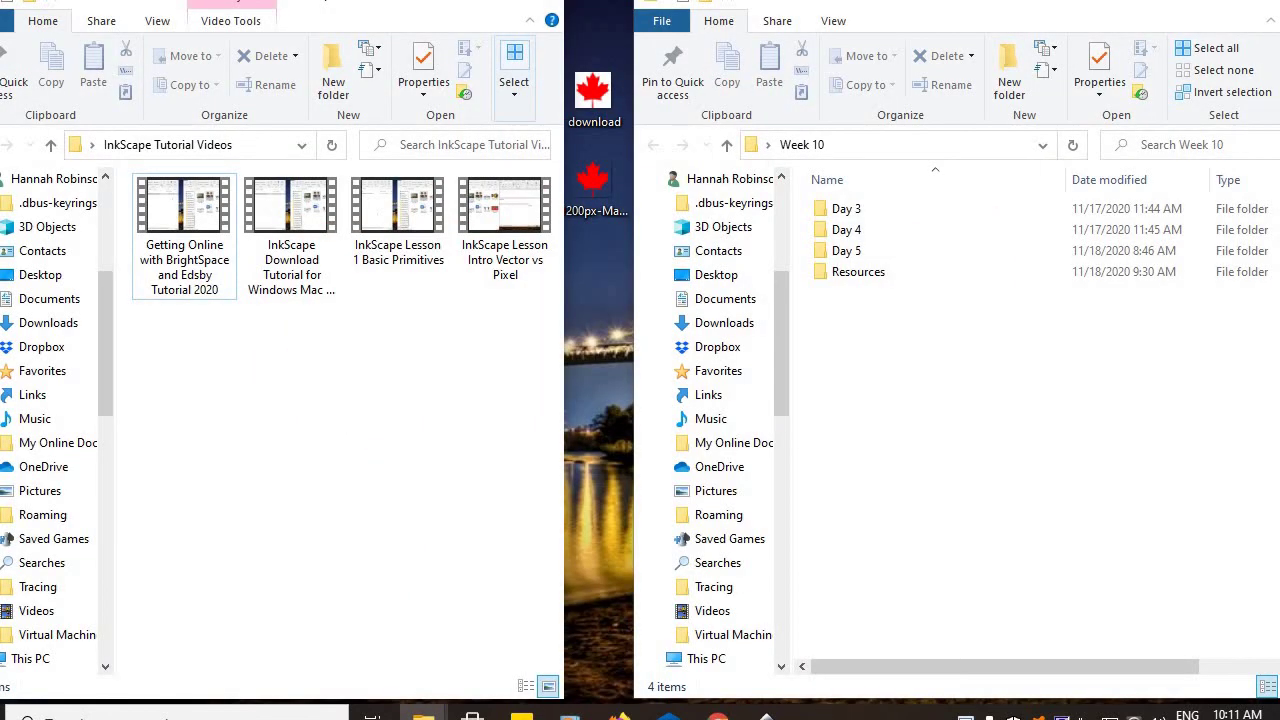
- Drag the larger maple leaf image file from the desktop into the Inkscape drawing
click(718, 716)
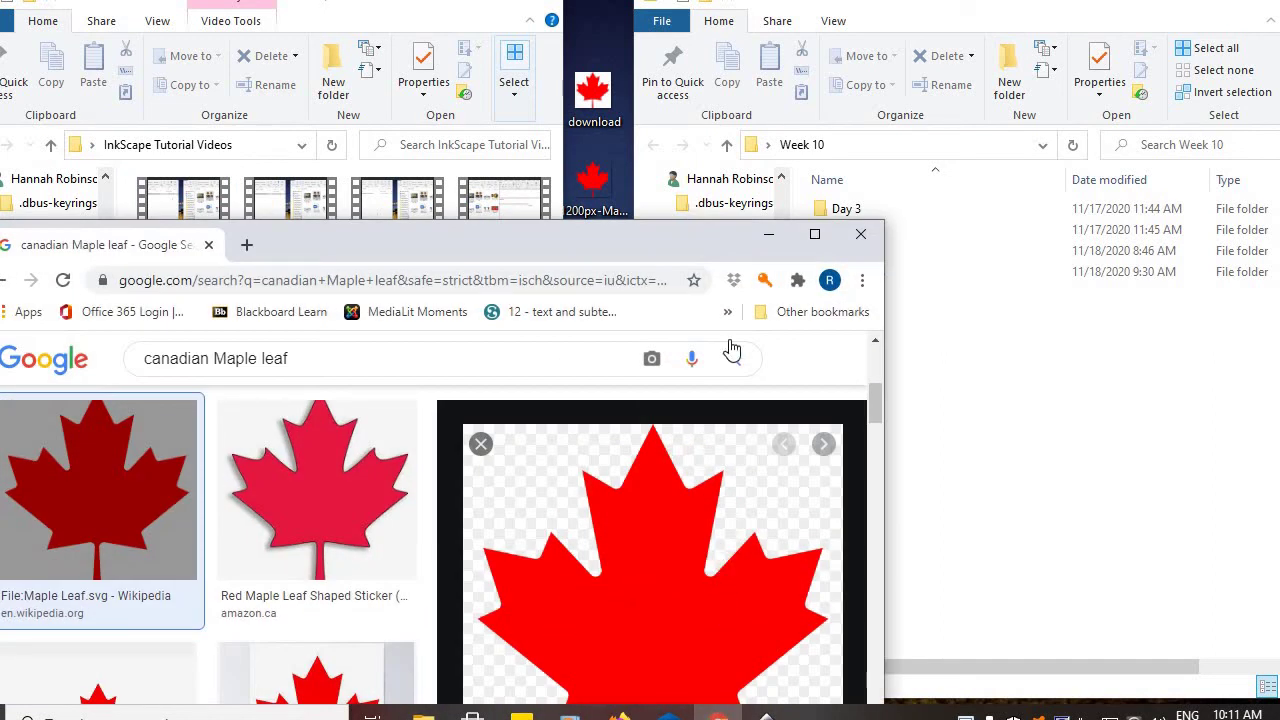
click(768, 234)
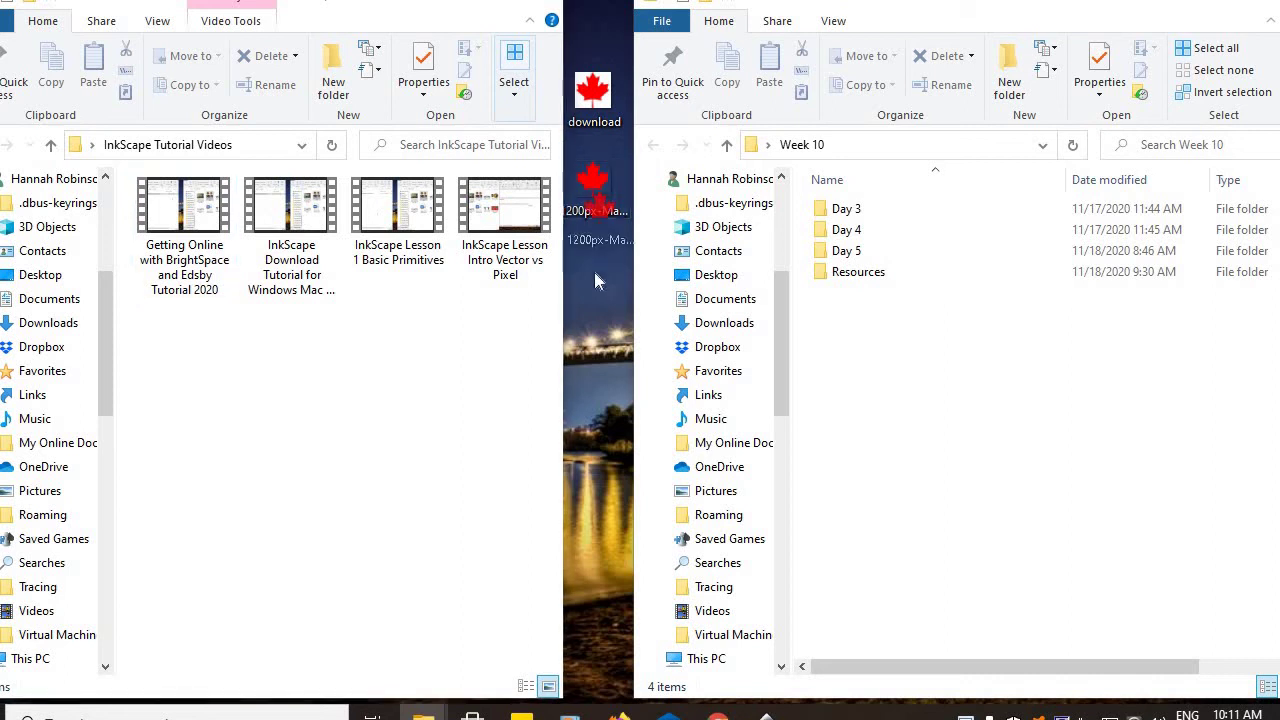
drag(585, 380, 308, 414)
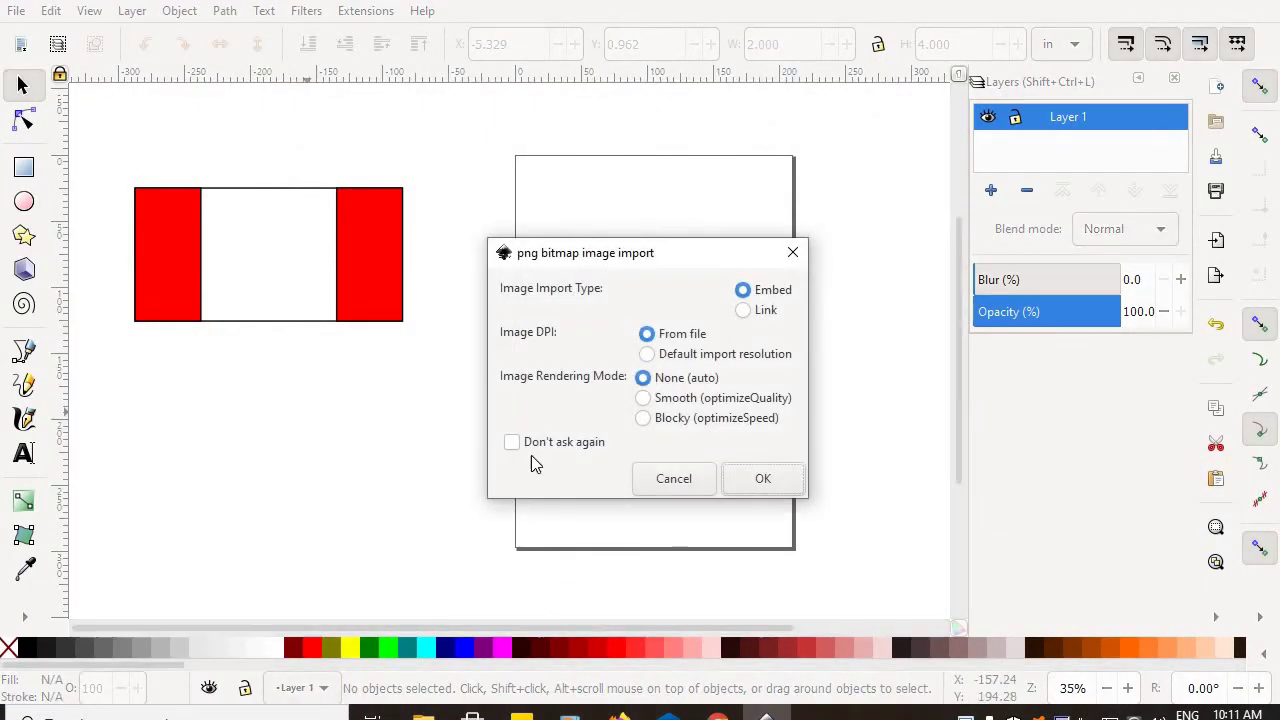
- Embed the maple leaf and resize it to about 3.065 × 2.917 in, centred in the white band
click(752, 482)
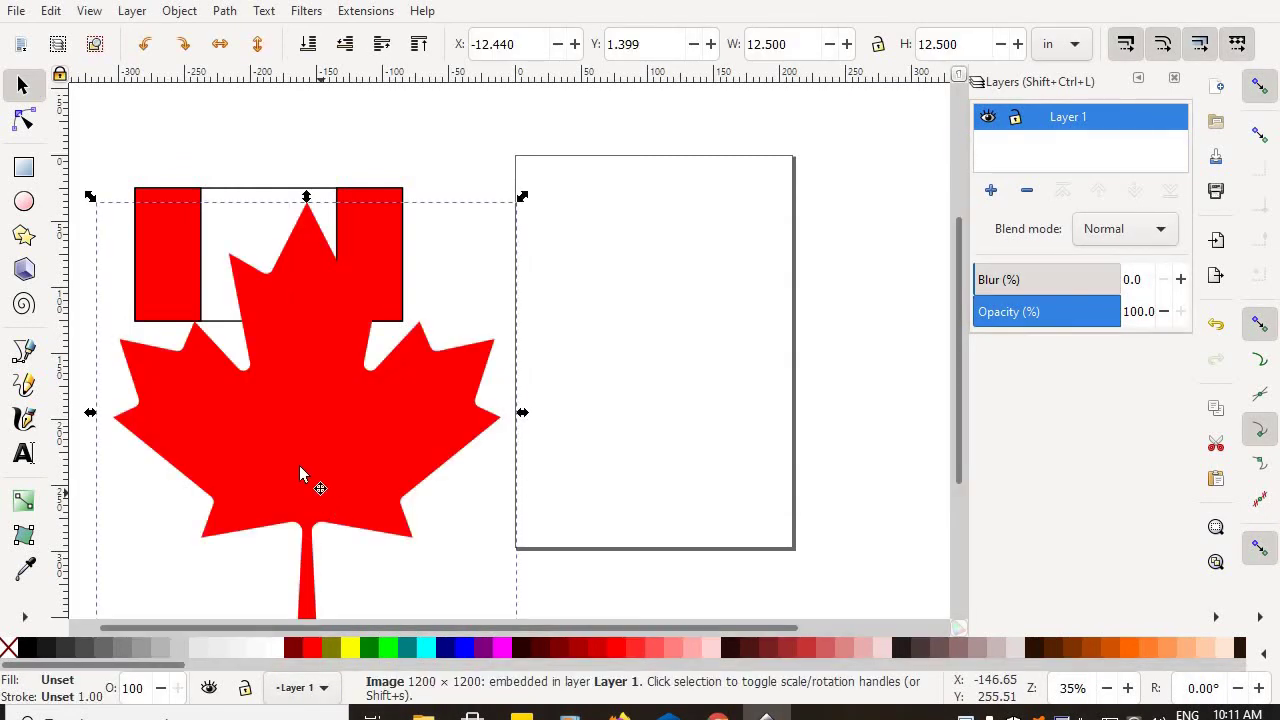
drag(314, 451, 640, 377)
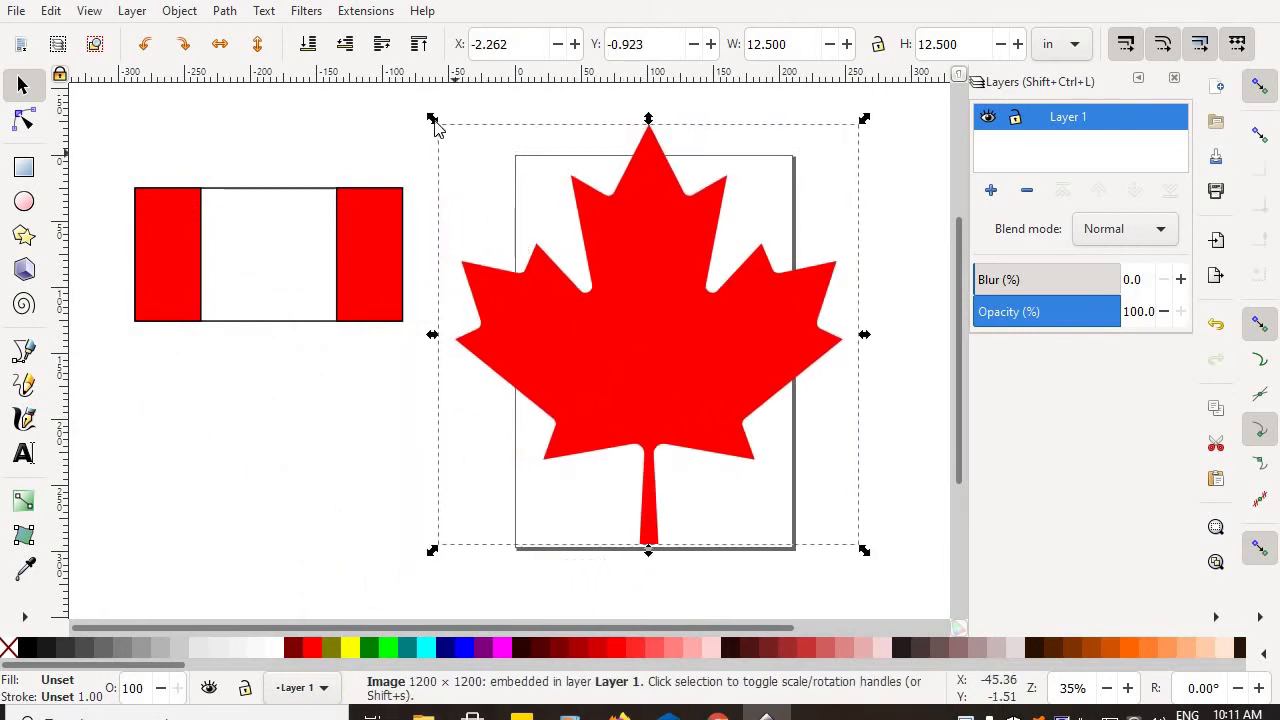
drag(434, 121, 716, 410)
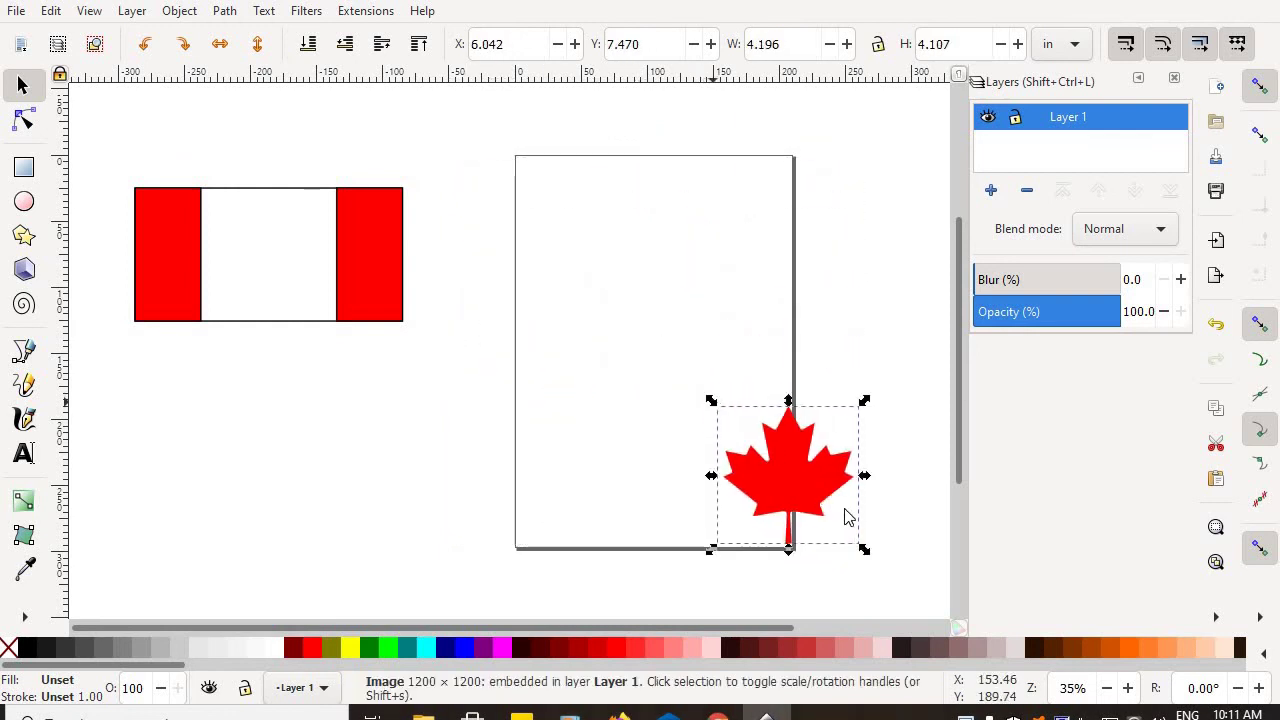
drag(811, 514, 283, 285)
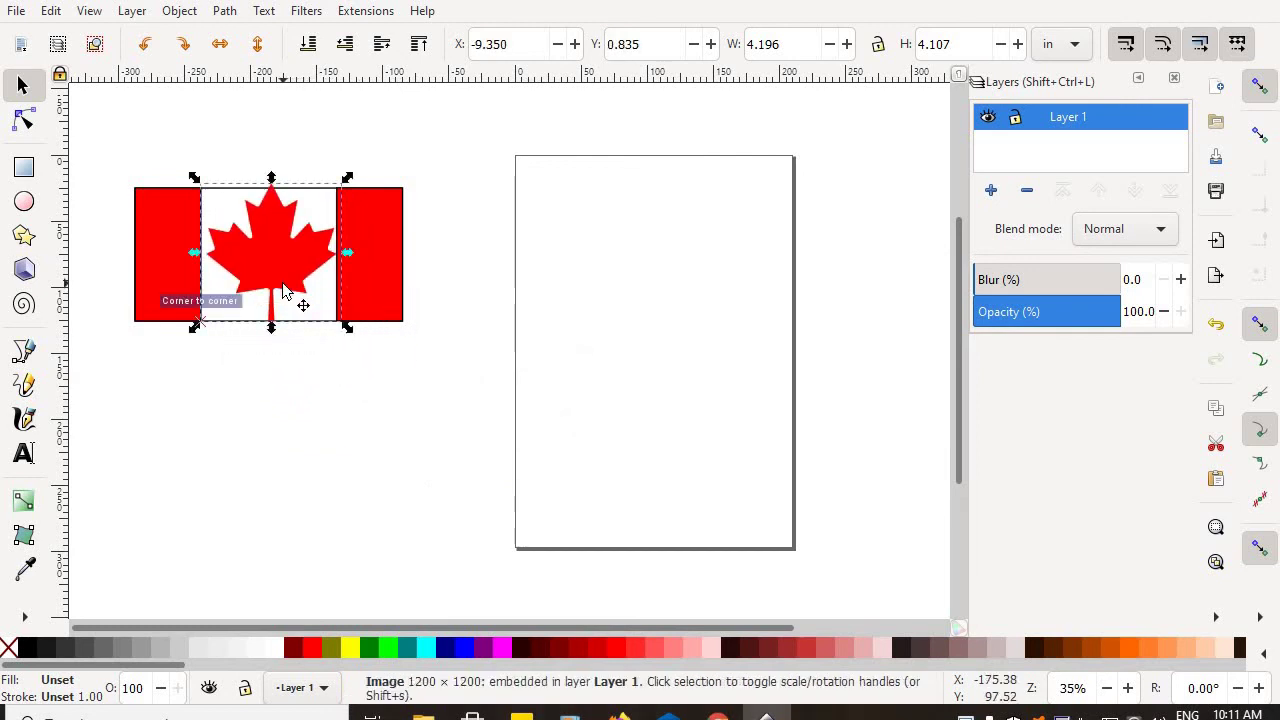
drag(345, 200, 283, 253)
click(277, 433)
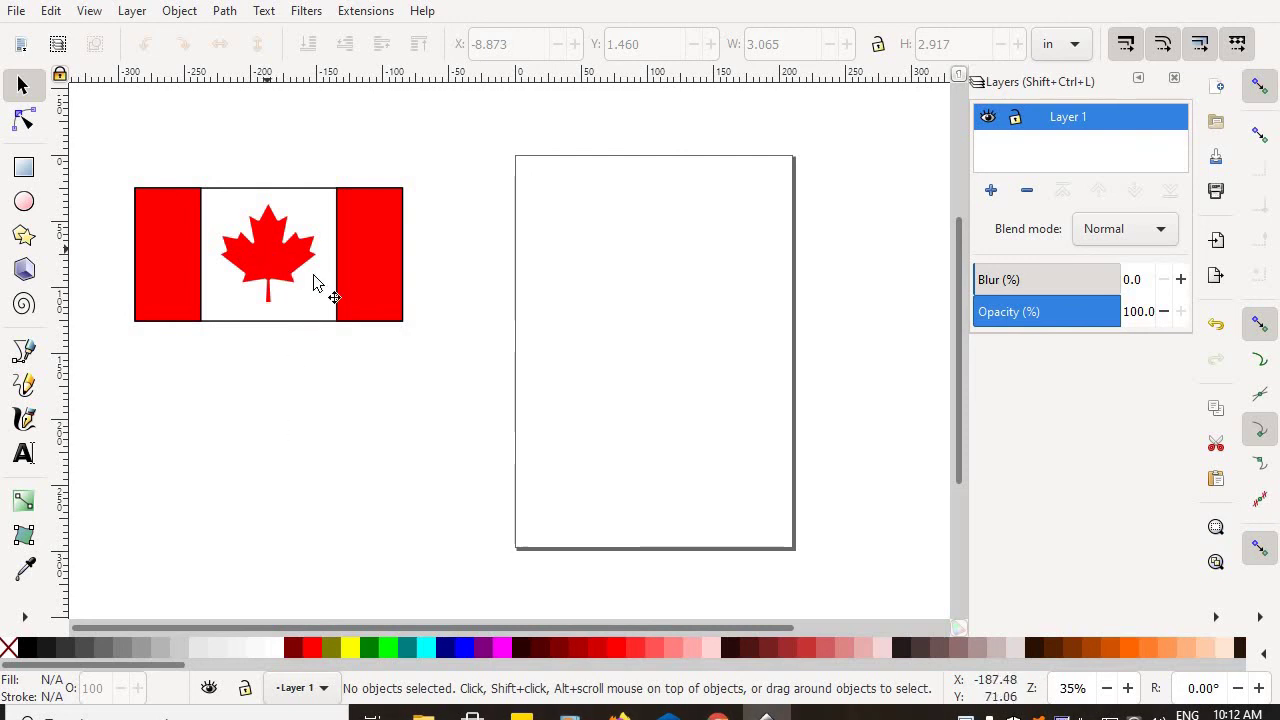
- Reposition the right red band slightly against the rest of the flag
click(365, 307)
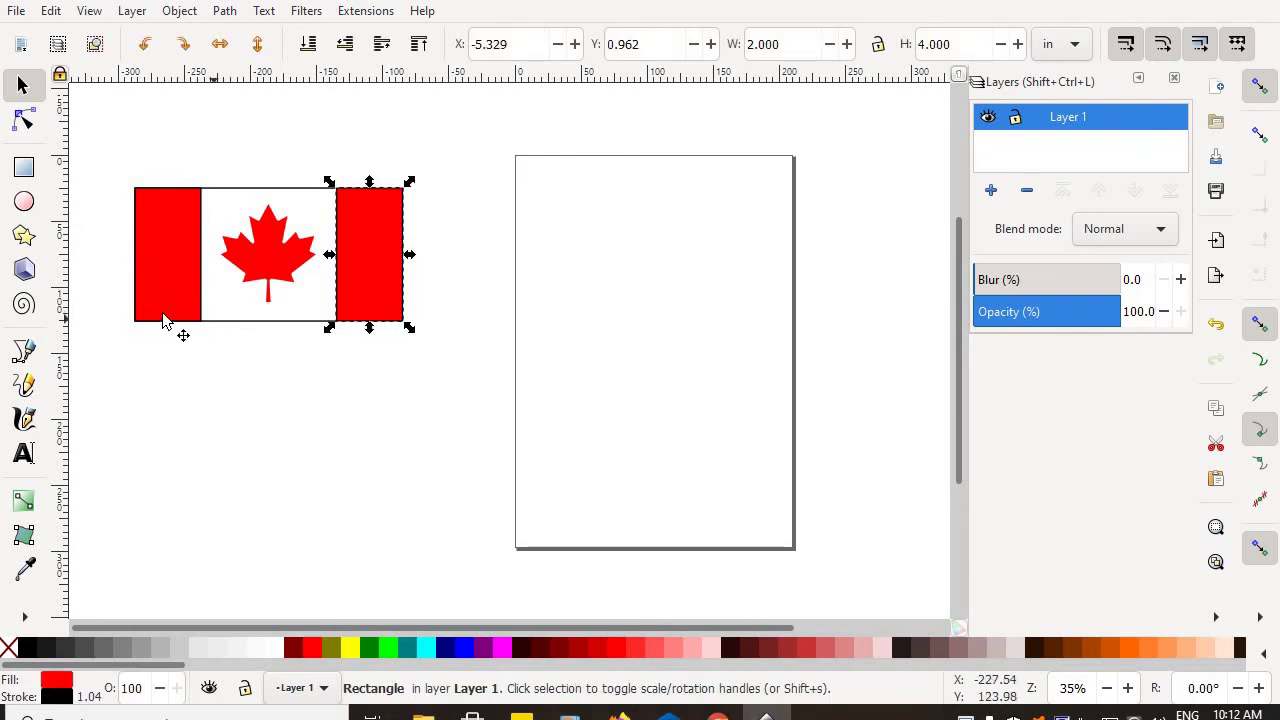
click(177, 309)
click(368, 300)
mouse_move(368, 300)
mouse_down()
mouse_move(580, 380)
mouse_move(394, 314)
mouse_move(361, 289)
mouse_up()
click(337, 414)
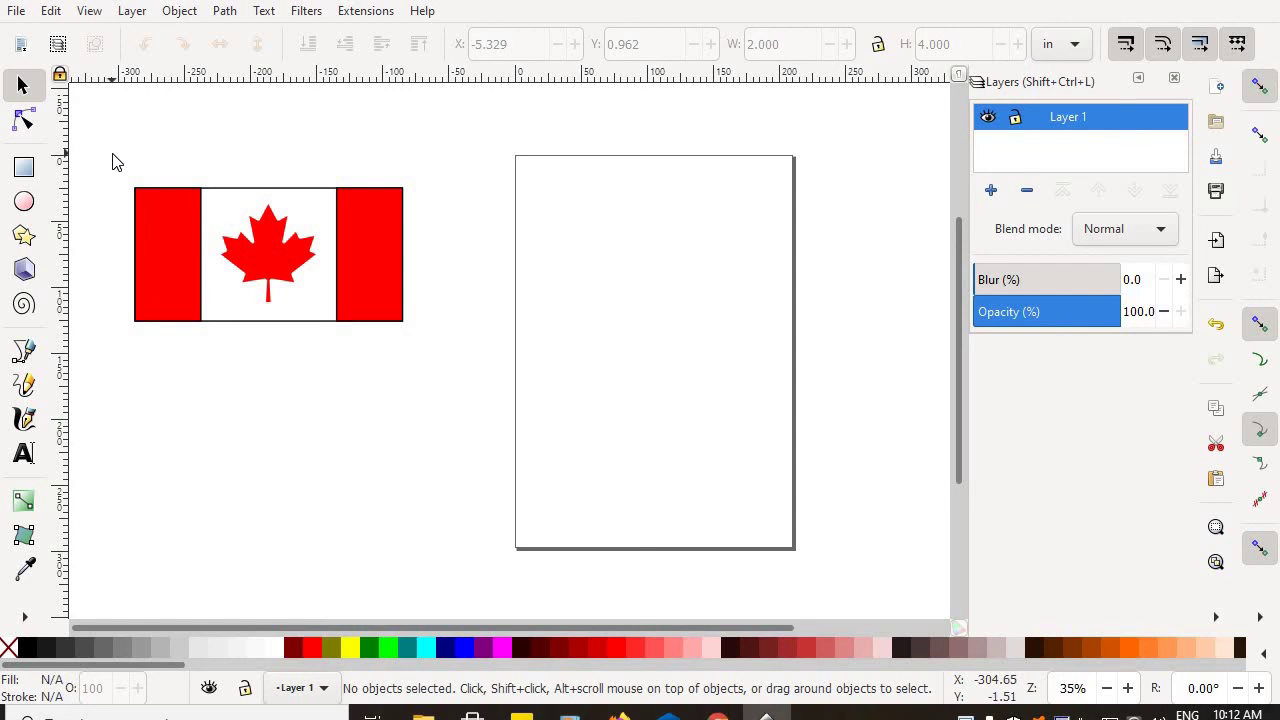
- Group the red bands, white band and leaf into one 8 × 4 in group and centre it on the page
drag(112, 153, 421, 357)
right_click(367, 300)
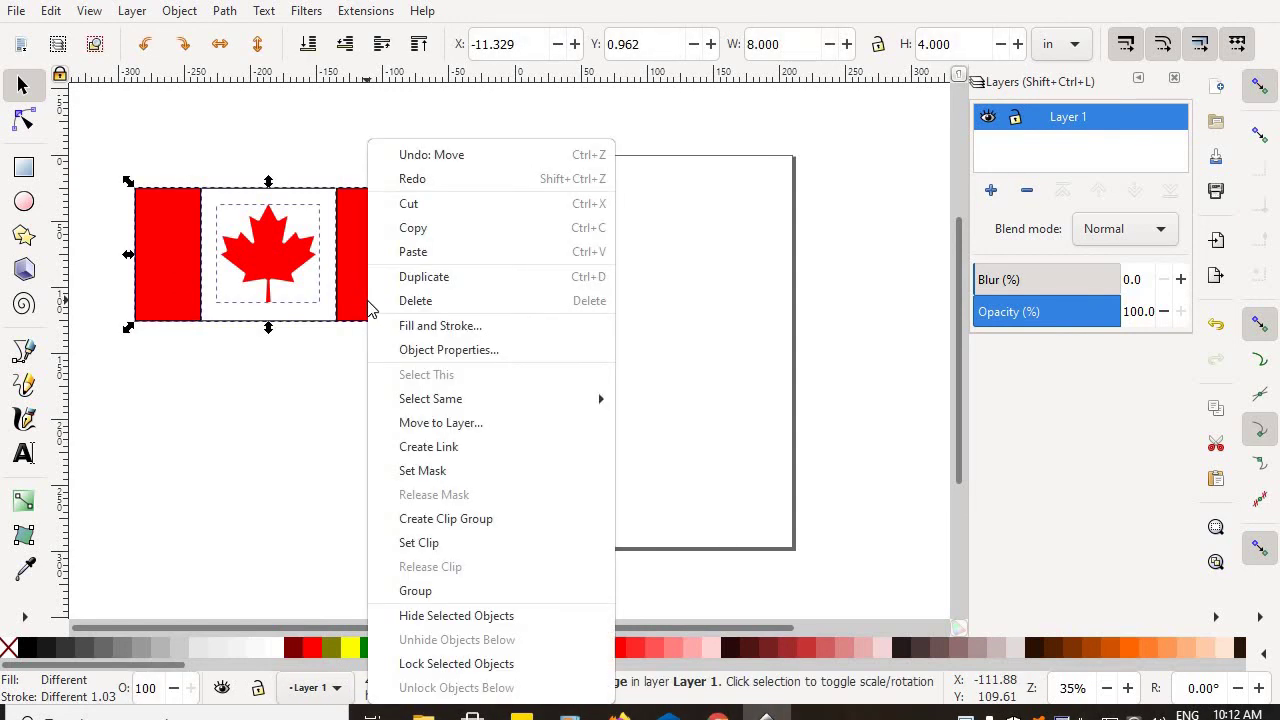
click(420, 591)
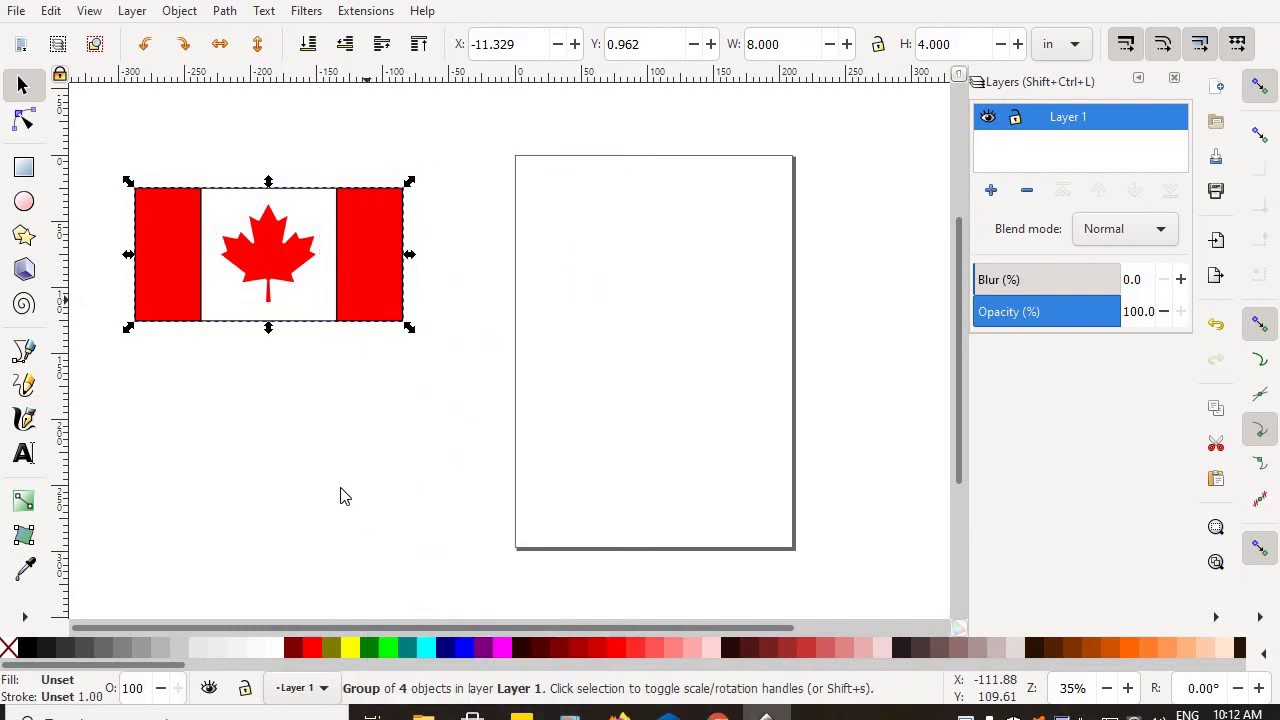
click(342, 492)
drag(372, 314, 423, 491)
drag(423, 417, 755, 388)
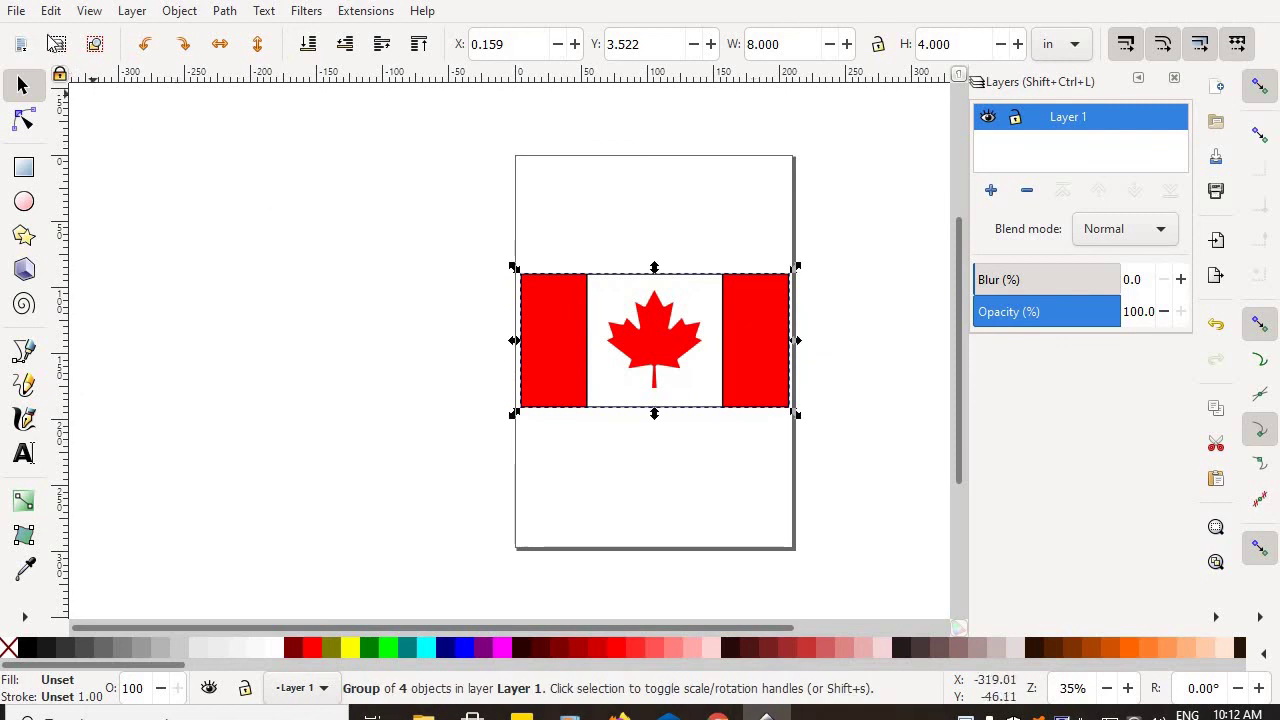
- Save As Inkscape SVG on the Desktop, named with the student's surname plus 'Canadian Flag'
click(17, 12)
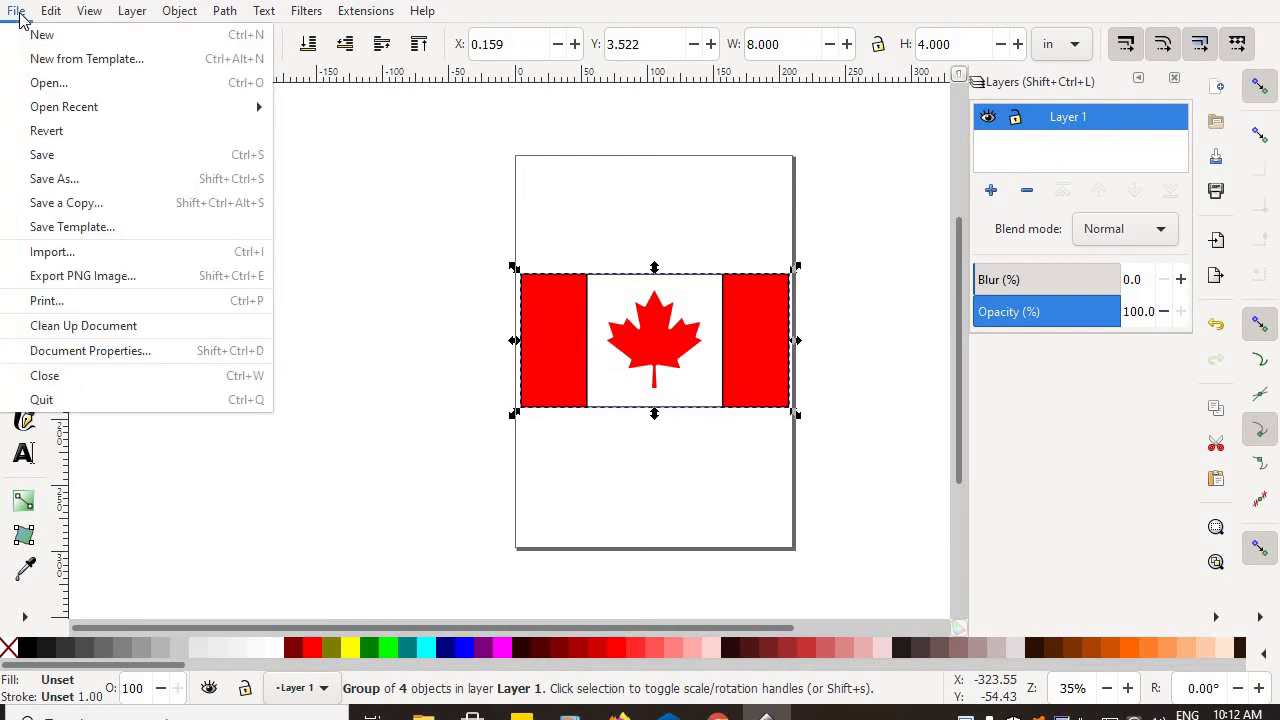
click(70, 190)
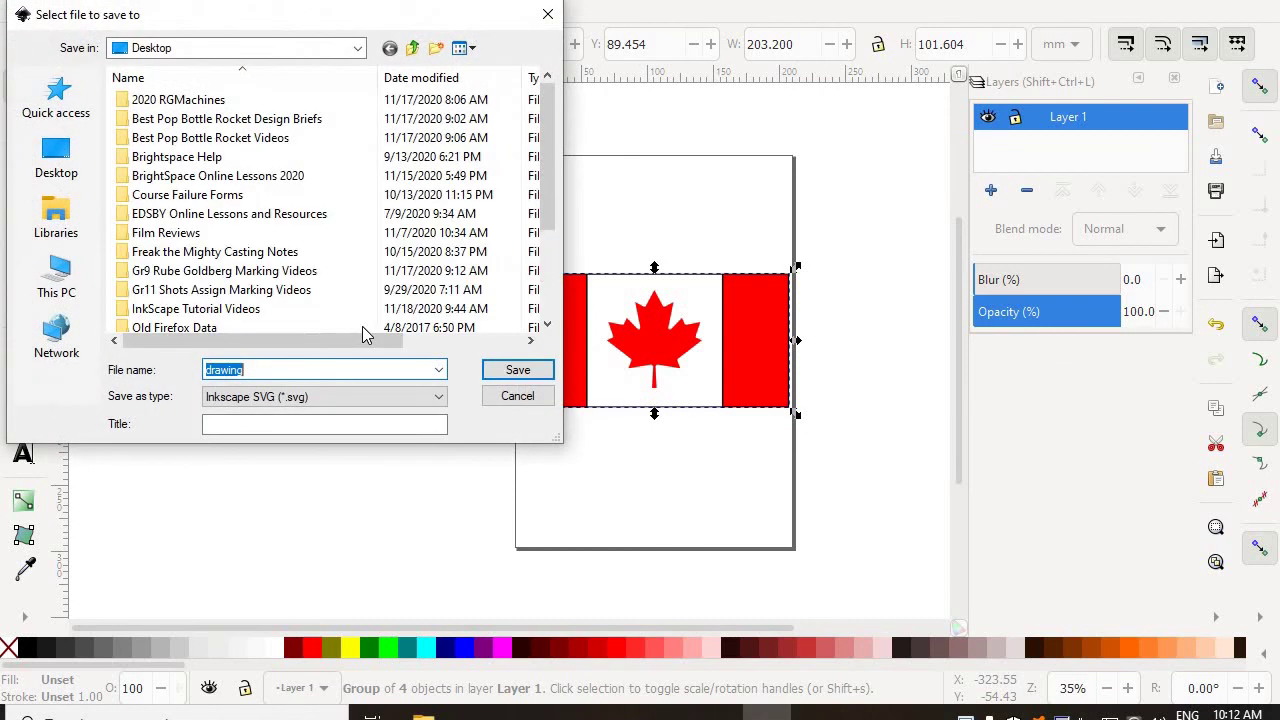
click(57, 155)
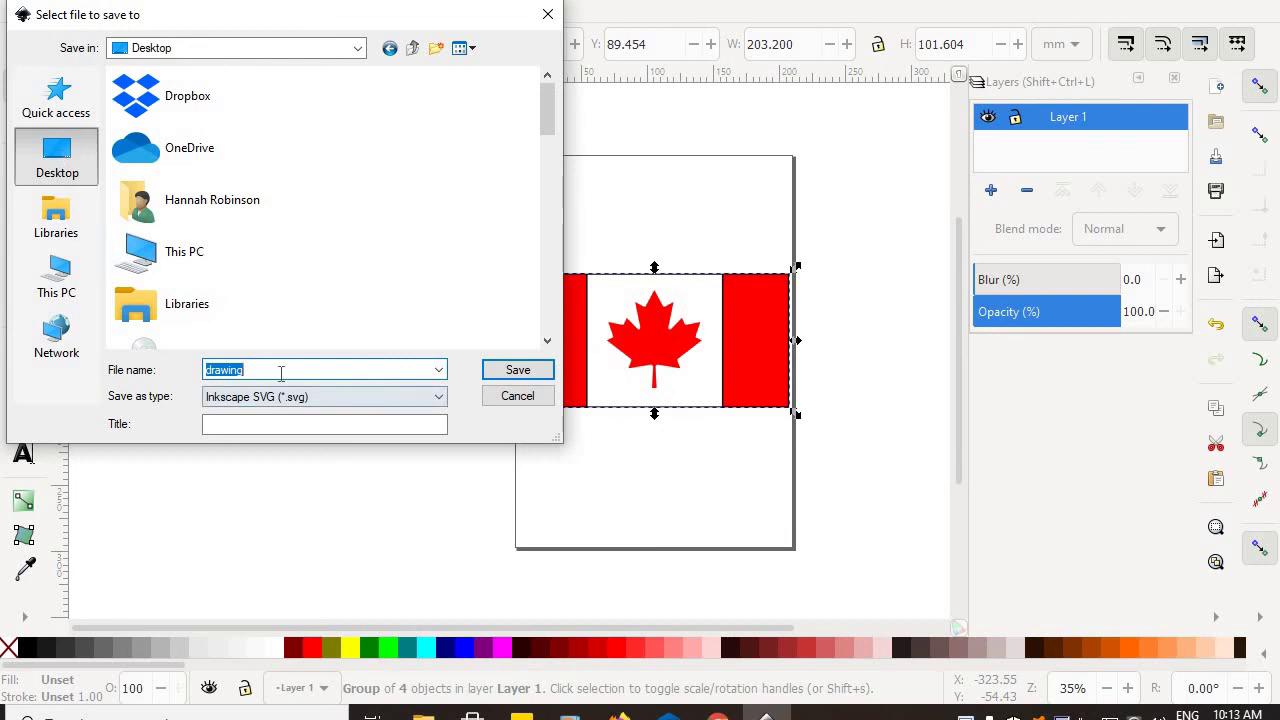
text(Robinson)
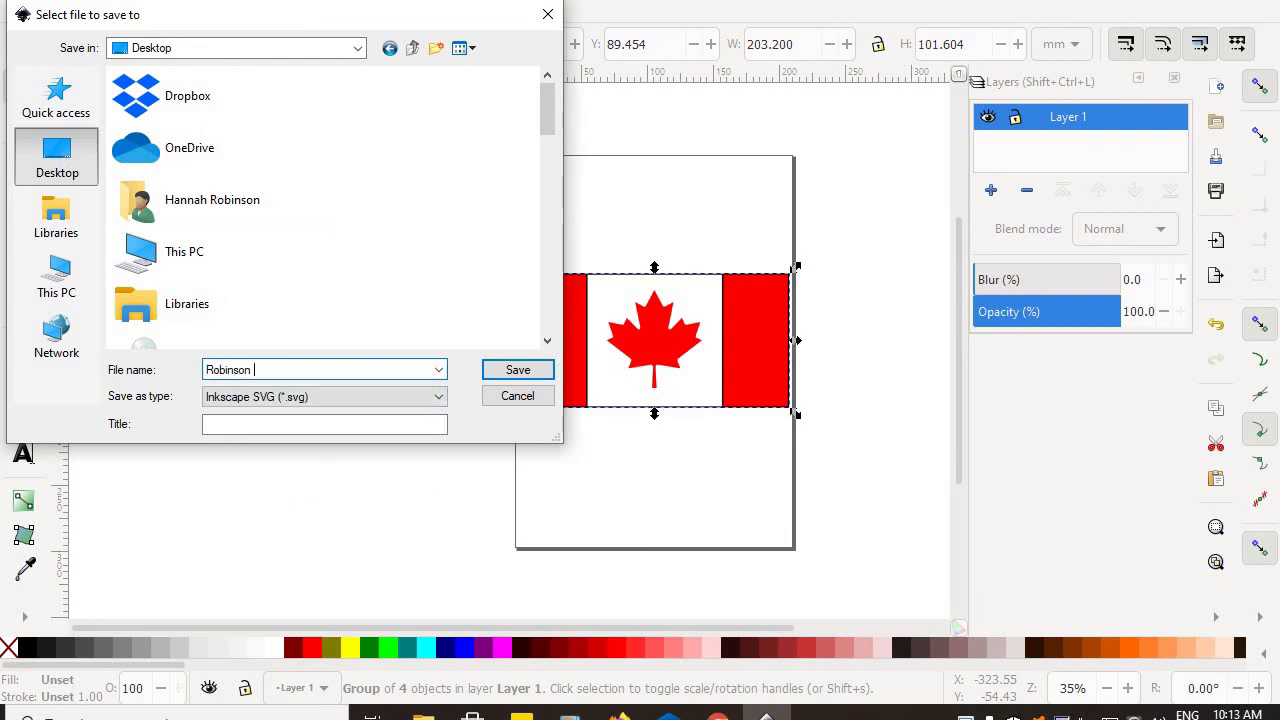
text( Canadian Flag)
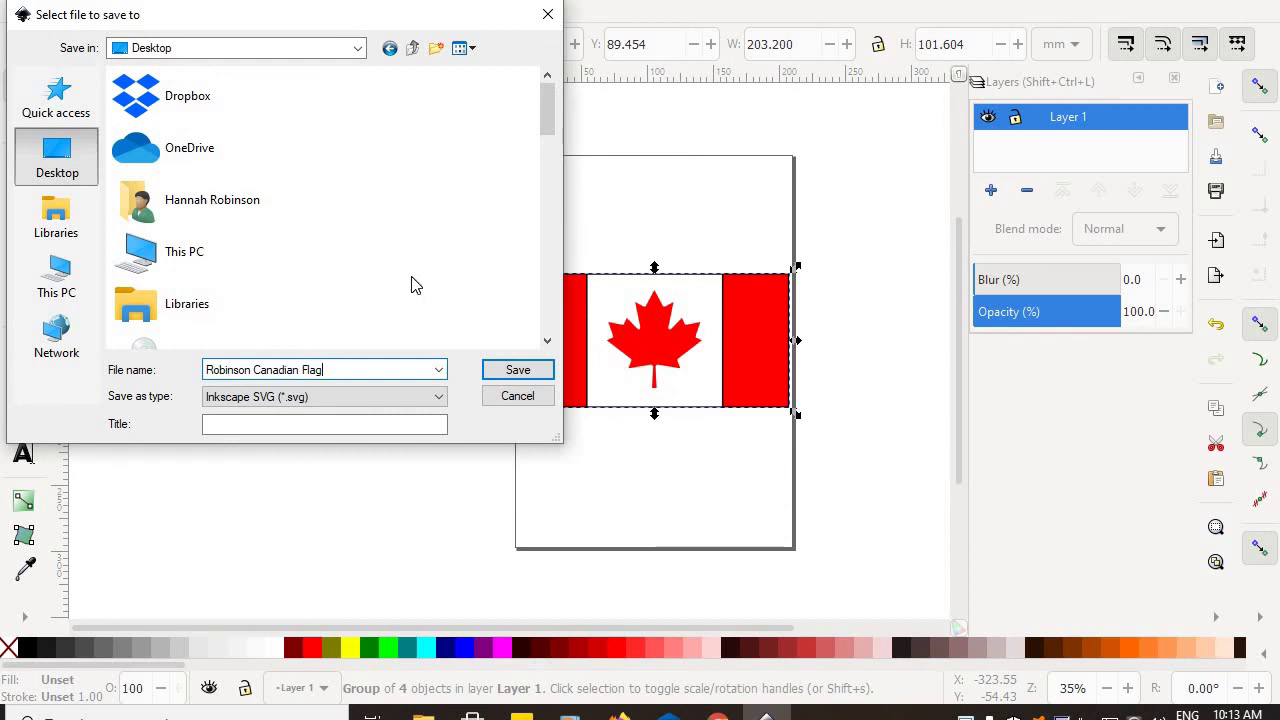
click(517, 370)
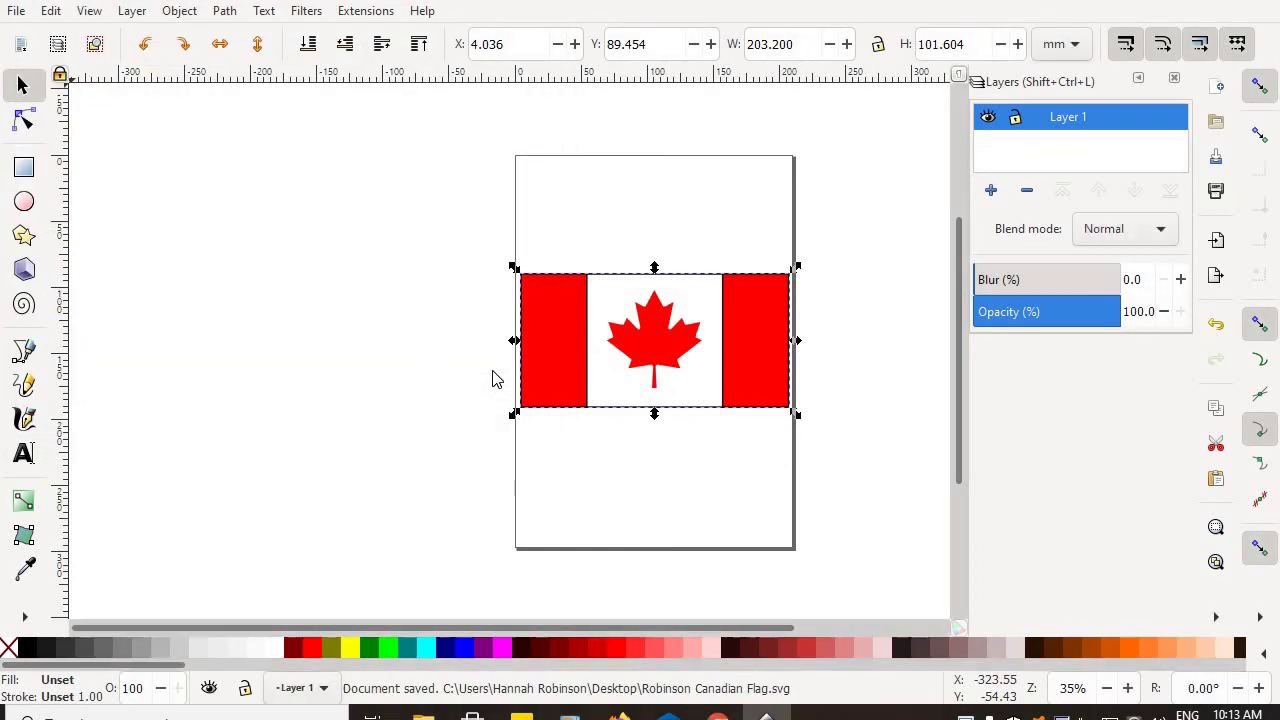
click(446, 351)
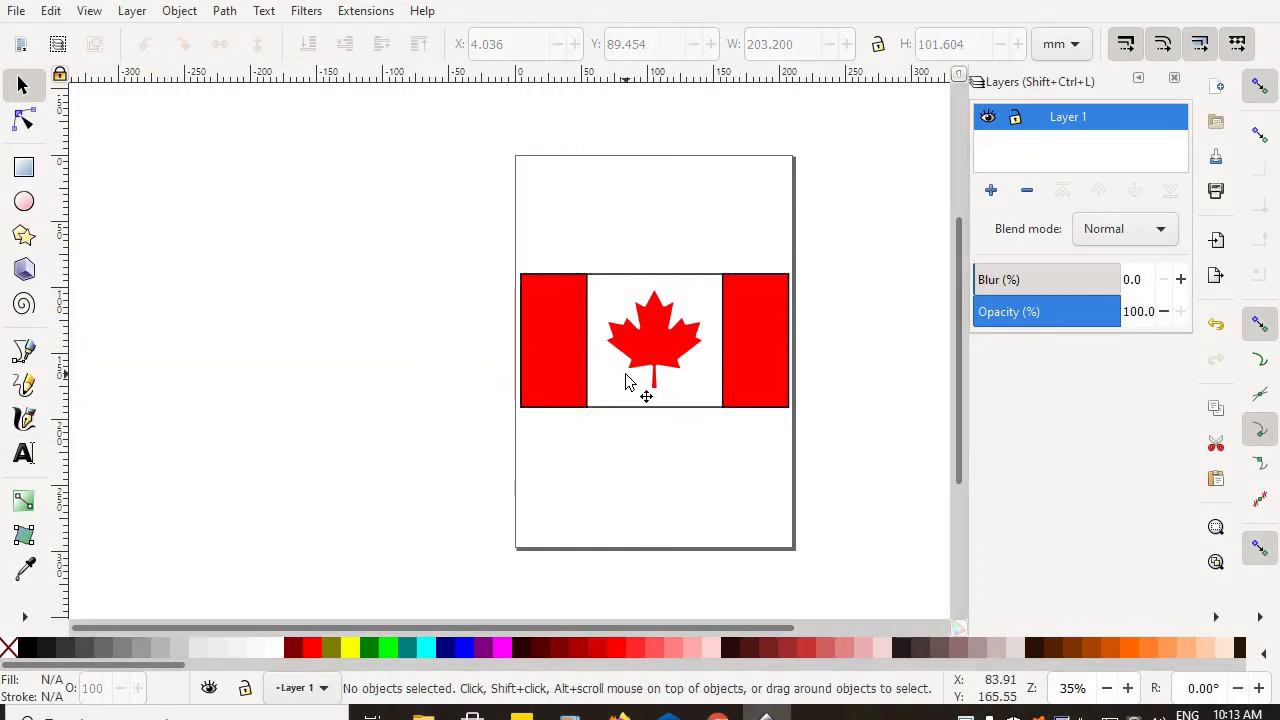